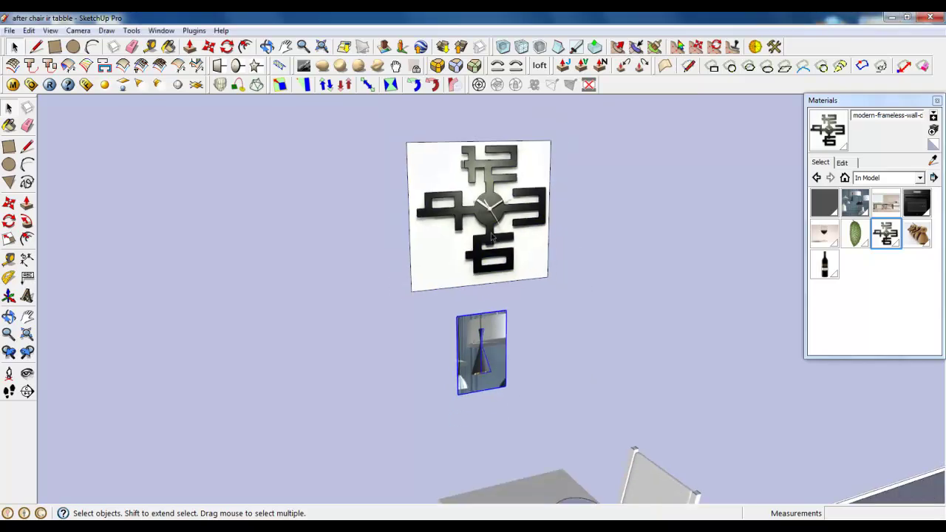
Step: Open the wall-clock group for editing and erase the border edges around the digits to remove the white background face
{"action": "middle_click_drag", "start_coordinate": [518, 268], "coordinate": [493, 269]}
{"action": "scroll", "coordinate": [487, 193], "scroll_direction": "up", "scroll_amount": 3}
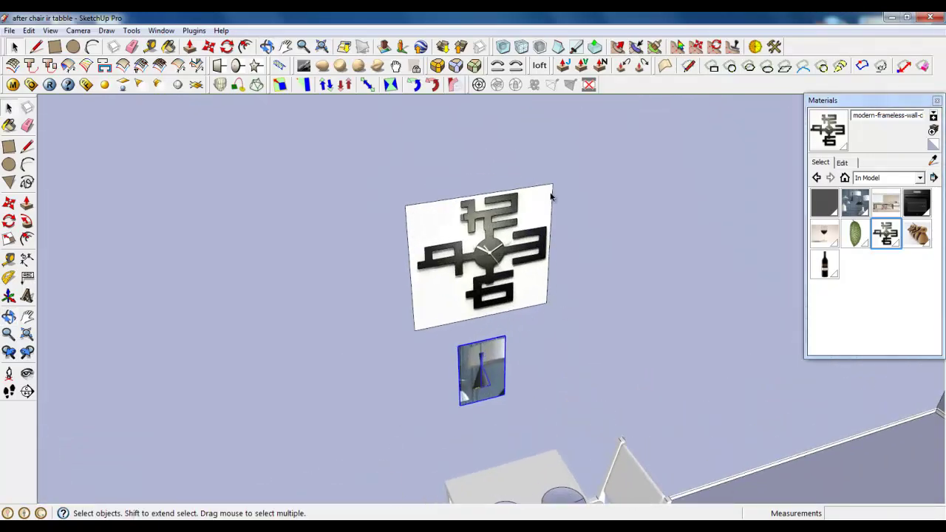
{"action": "scroll", "coordinate": [435, 229], "scroll_direction": "up", "scroll_amount": 8}
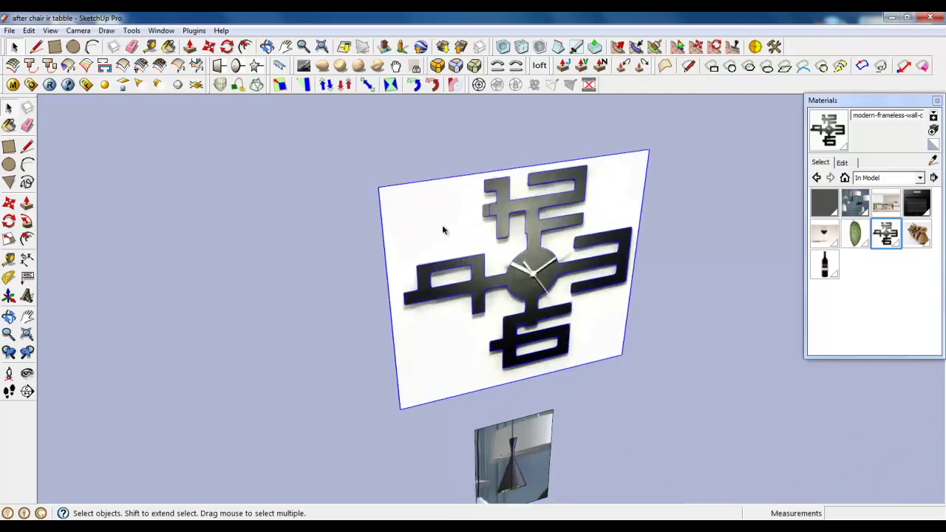
{"action": "scroll", "coordinate": [456, 200], "scroll_direction": "down", "scroll_amount": 5}
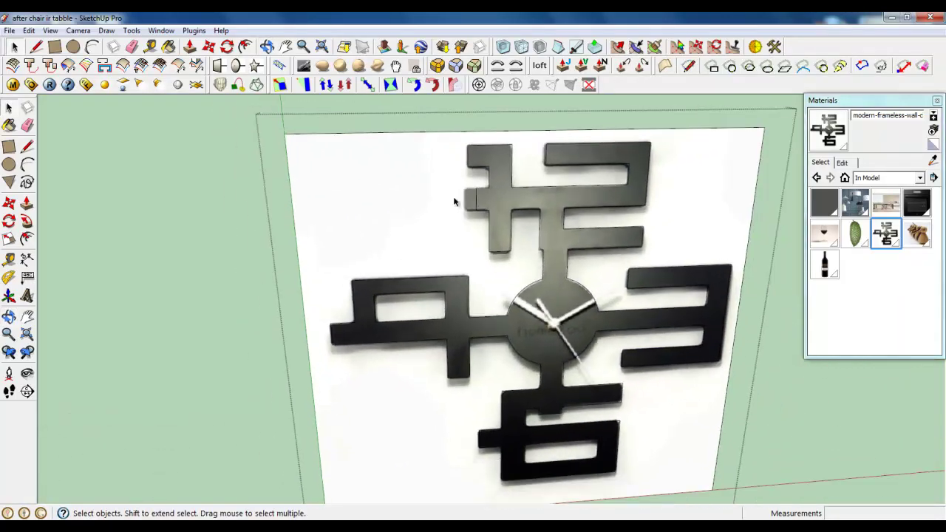
{"action": "scroll", "coordinate": [466, 177], "scroll_direction": "up", "scroll_amount": 5}
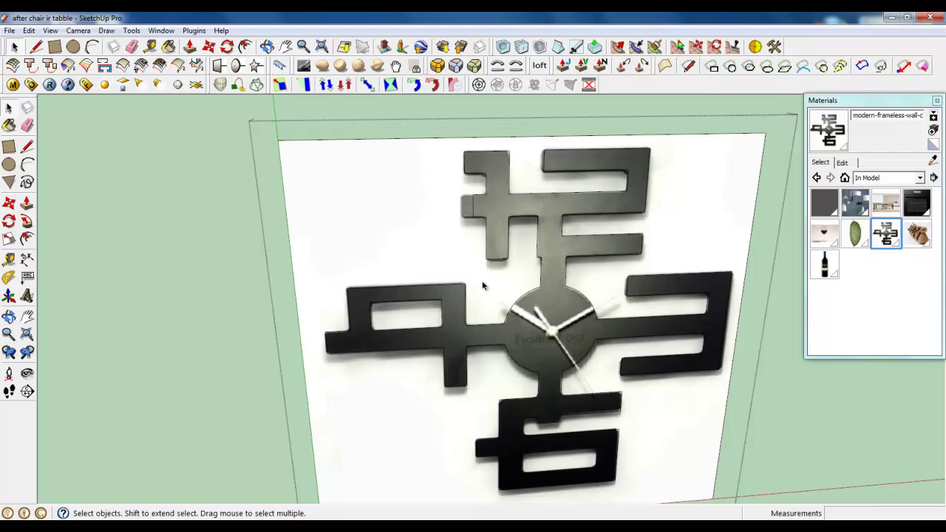
{"action": "middle_click_drag", "start_coordinate": [482, 286], "coordinate": [266, 116]}
{"action": "scroll", "coordinate": [227, 193], "scroll_direction": "down", "scroll_amount": 2}
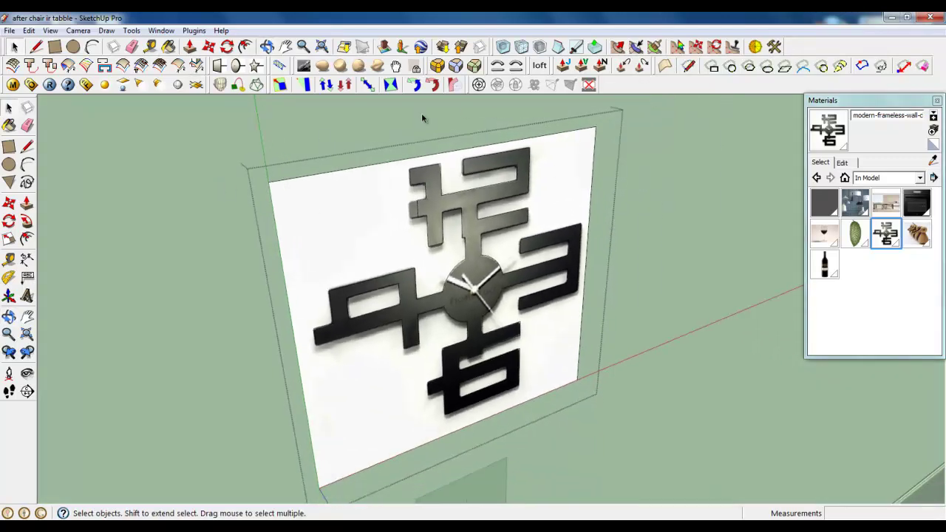
{"action": "scroll", "coordinate": [390, 307], "scroll_direction": "down", "scroll_amount": 1}
{"action": "middle_click_drag", "start_coordinate": [376, 302], "coordinate": [338, 266]}
{"action": "scroll", "coordinate": [338, 266], "scroll_direction": "up", "scroll_amount": 3}
{"action": "scroll", "coordinate": [532, 278], "scroll_direction": "down", "scroll_amount": 2}
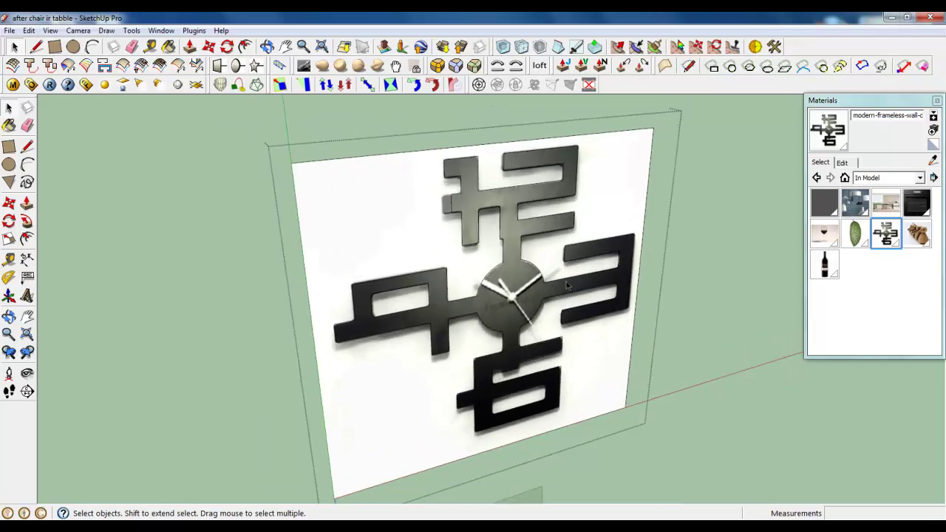
{"action": "middle_click_drag", "start_coordinate": [507, 285], "coordinate": [481, 285]}
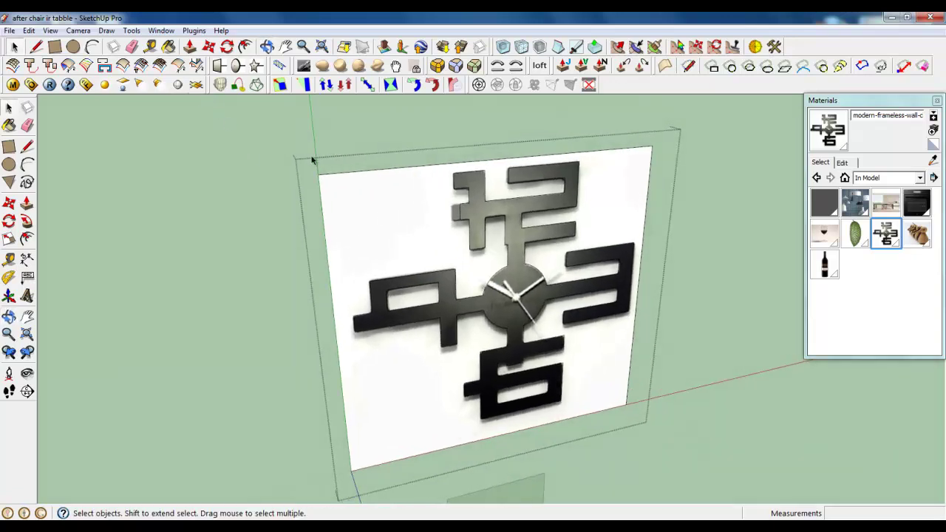
{"action": "left_click", "coordinate": [133, 47]}
{"action": "left_click_drag", "start_coordinate": [338, 155], "coordinate": [455, 287]}
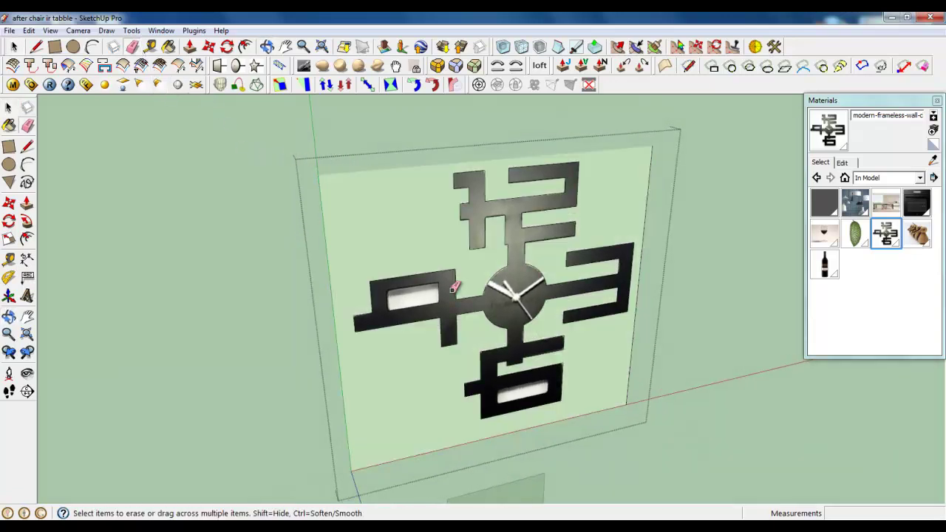
{"action": "left_click_drag", "start_coordinate": [641, 363], "coordinate": [595, 436]}
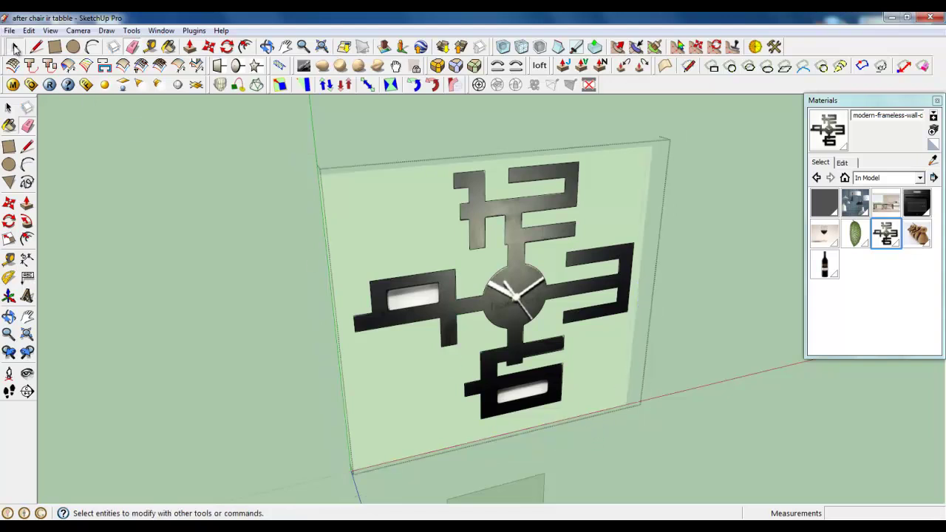
Step: Delete the leftover white face inside the clock's digit 6
{"action": "left_click", "coordinate": [13, 46]}
{"action": "left_click", "coordinate": [415, 301]}
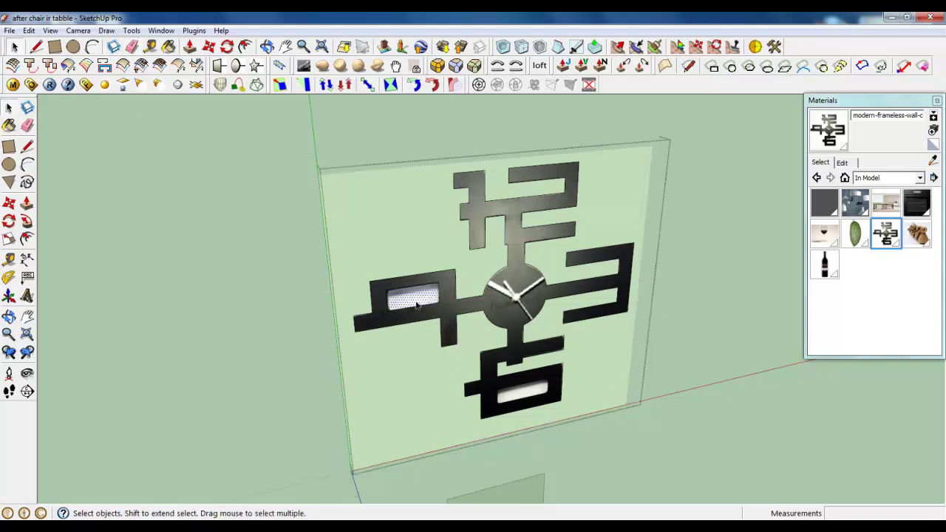
{"action": "left_click", "coordinate": [526, 398]}
{"action": "key", "text": "Delete"}
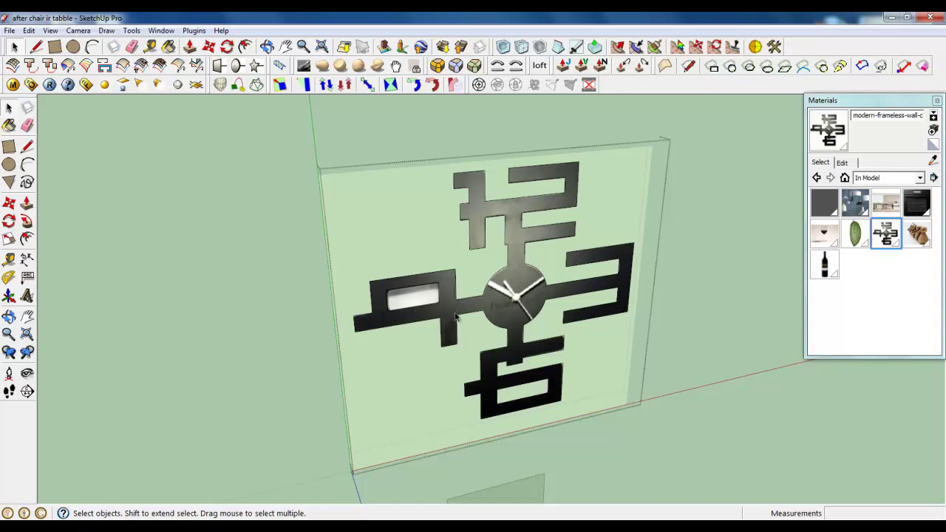
Step: Extrude the clock silhouette face 10 mm
{"action": "scroll", "coordinate": [503, 332], "scroll_direction": "up", "scroll_amount": 3}
{"action": "left_click", "coordinate": [191, 51]}
{"action": "middle_click_drag", "start_coordinate": [458, 325], "coordinate": [422, 269]}
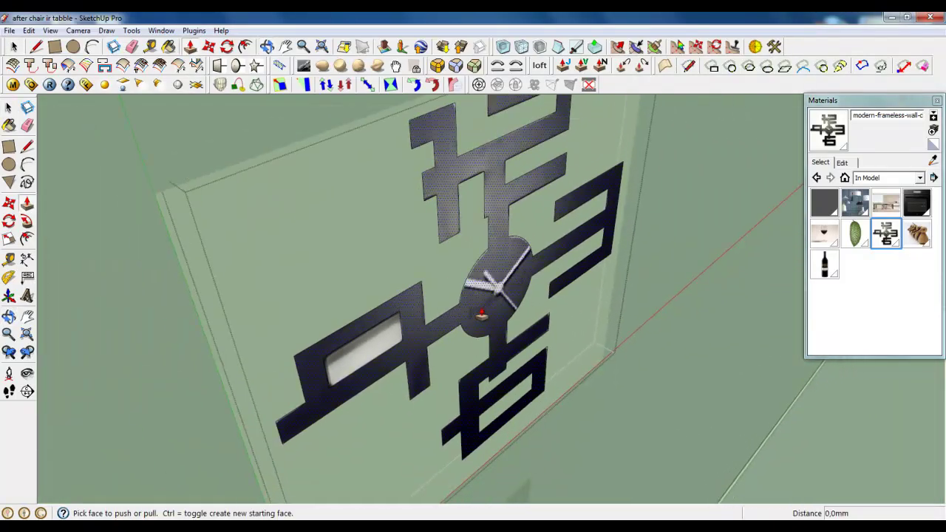
{"action": "left_click", "coordinate": [487, 300]}
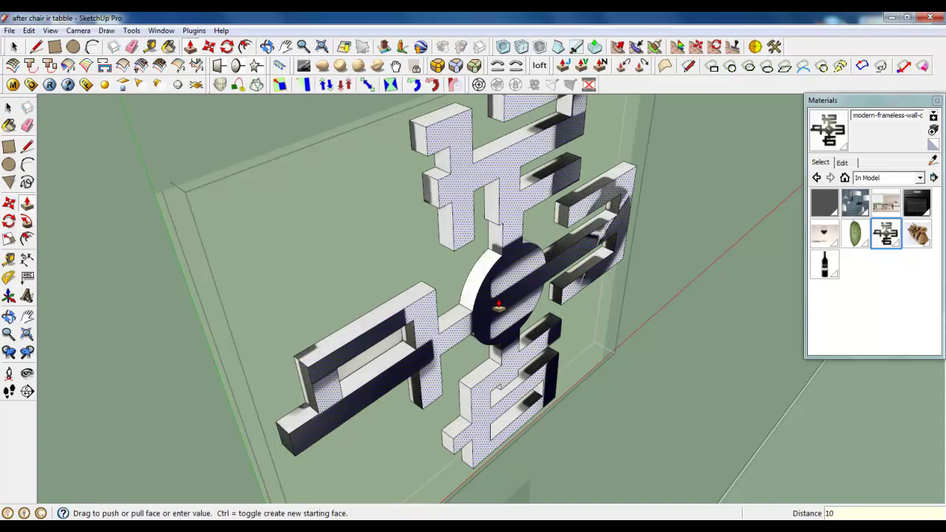
{"action": "type", "text": "10"}
{"action": "key", "text": "Return"}
Step: Round all edges of the clock's front face with a 1.0 mm offset and 3 segments
{"action": "middle_click_drag", "start_coordinate": [499, 305], "coordinate": [370, 281]}
{"action": "key", "text": "space"}
{"action": "left_click", "coordinate": [515, 344]}
{"action": "scroll", "coordinate": [515, 344], "scroll_direction": "down", "scroll_amount": 3}
{"action": "scroll", "coordinate": [512, 323], "scroll_direction": "up", "scroll_amount": 2}
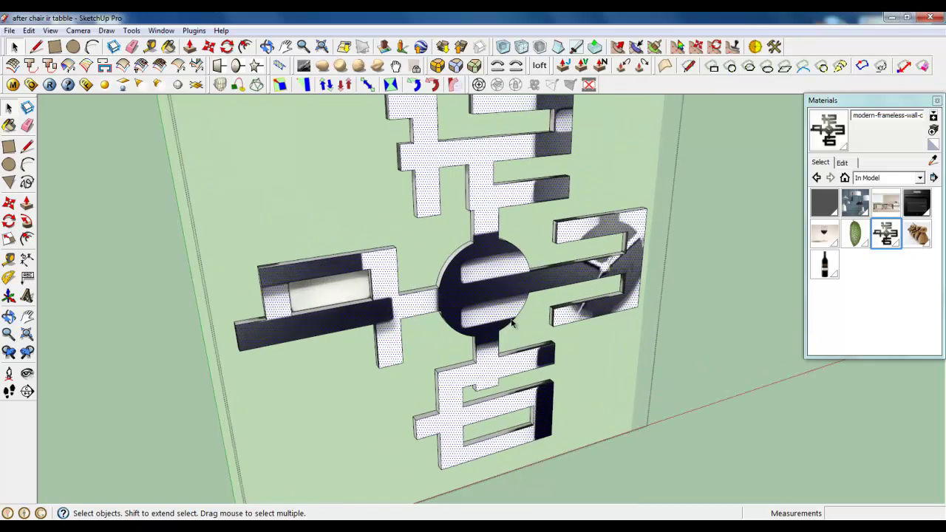
{"action": "left_click", "coordinate": [416, 68]}
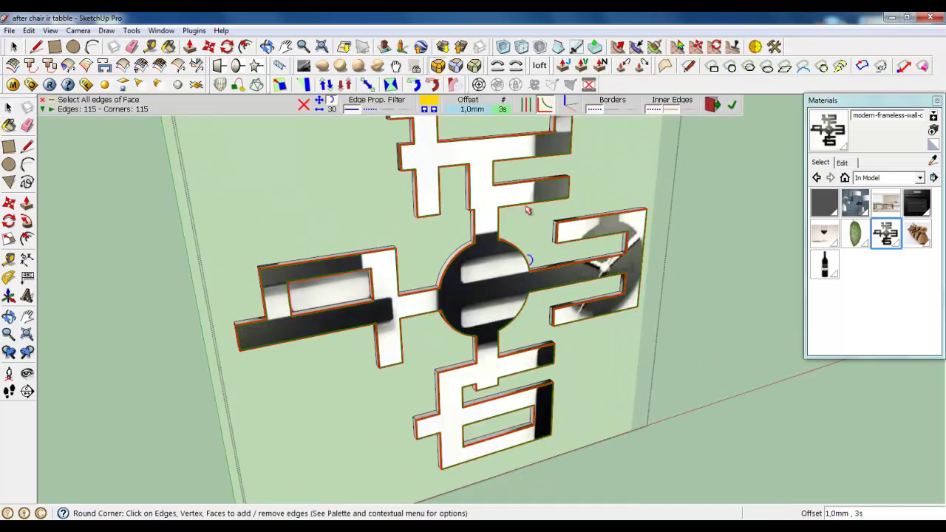
{"action": "left_click", "coordinate": [732, 105]}
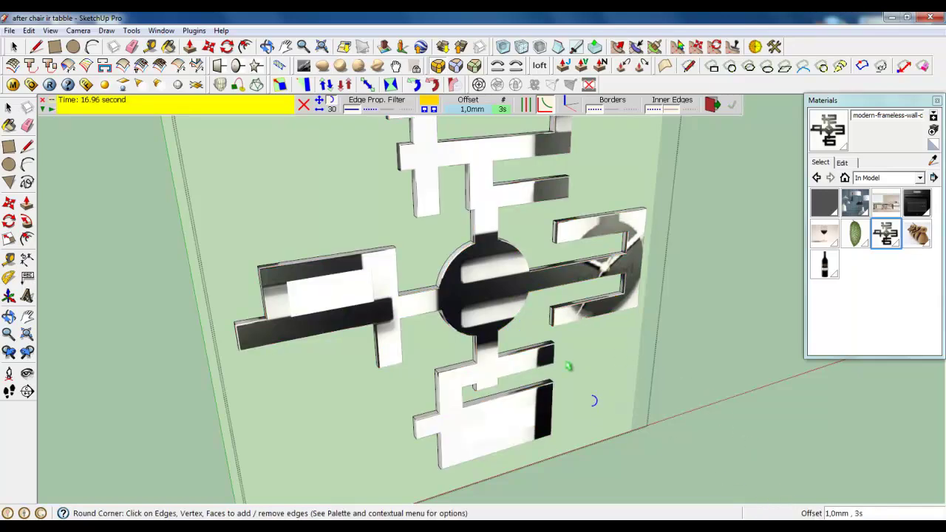
{"action": "left_click", "coordinate": [14, 46]}
Step: Select all of the connected clock geometry and turn on the display of hidden geometry
{"action": "middle_click_drag", "start_coordinate": [444, 234], "coordinate": [377, 244]}
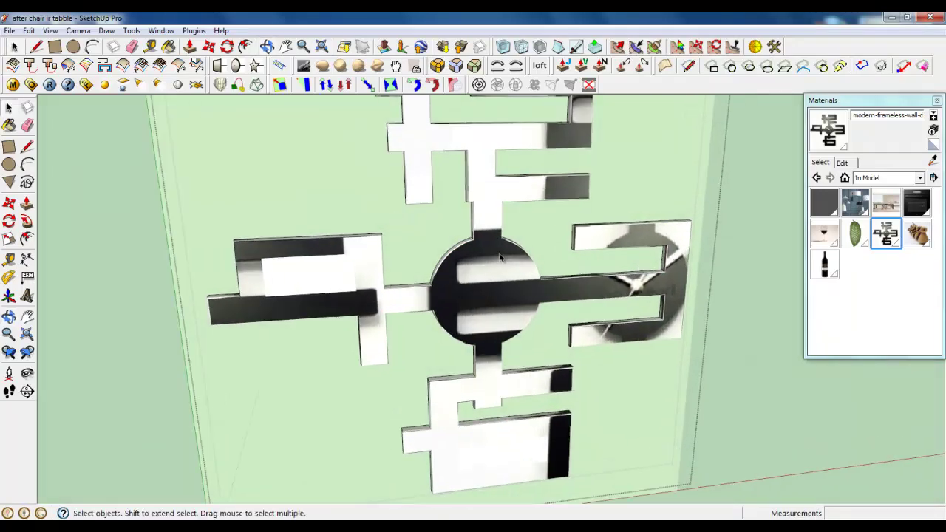
{"action": "scroll", "coordinate": [509, 283], "scroll_direction": "up", "scroll_amount": 3}
{"action": "triple_click", "coordinate": [449, 295]}
{"action": "scroll", "coordinate": [468, 224], "scroll_direction": "down", "scroll_amount": 2}
{"action": "middle_click_drag", "start_coordinate": [468, 224], "coordinate": [505, 306]}
{"action": "scroll", "coordinate": [507, 306], "scroll_direction": "up", "scroll_amount": 3}
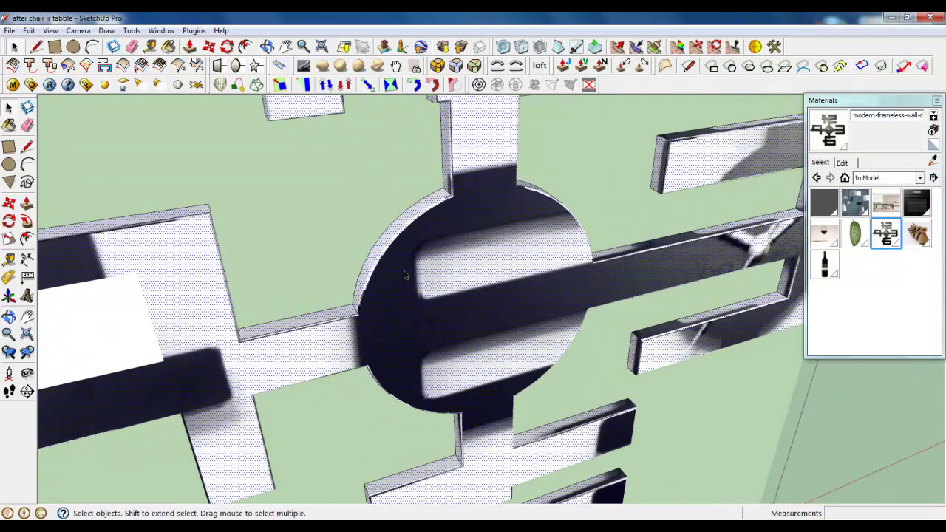
{"action": "left_click", "coordinate": [50, 31]}
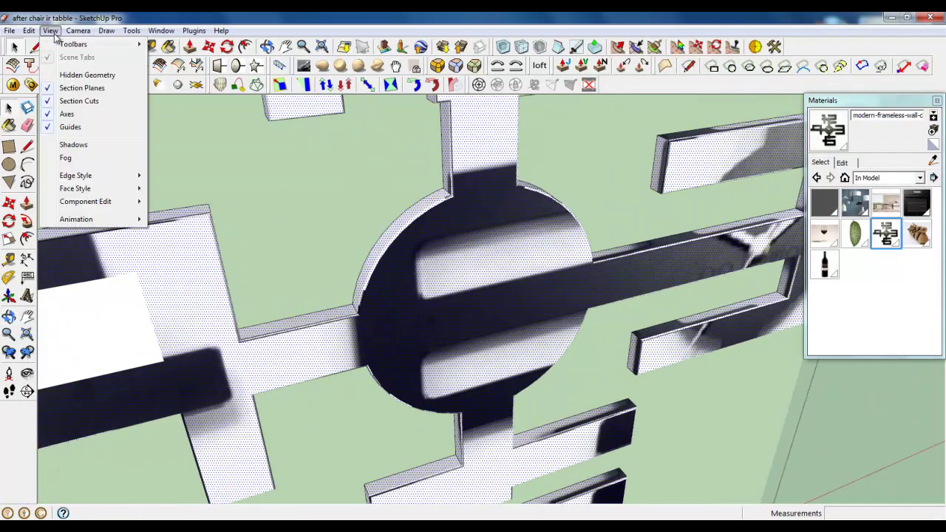
{"action": "left_click", "coordinate": [73, 75]}
Step: Delete the modern-frameless-wall-clock material from the model and close the materials window
{"action": "middle_click_drag", "start_coordinate": [510, 324], "coordinate": [461, 244]}
{"action": "left_click", "coordinate": [882, 238]}
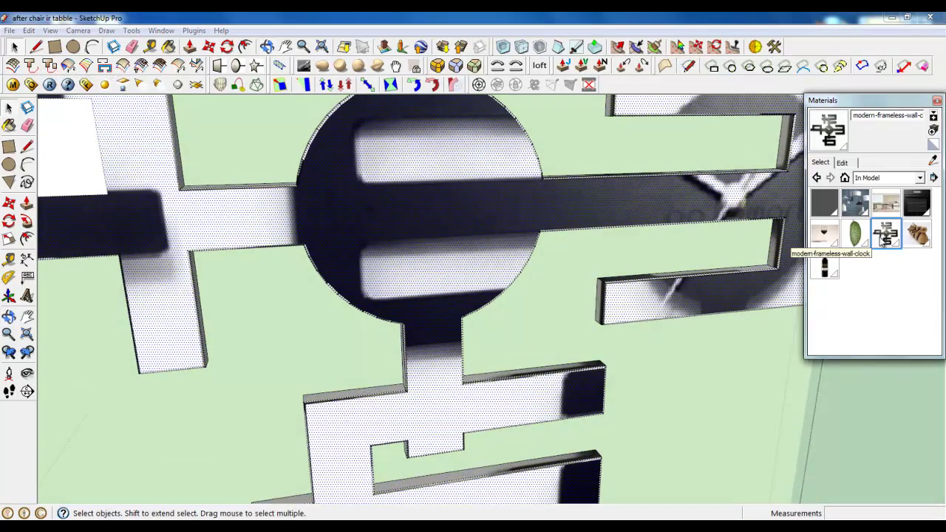
{"action": "right_click", "coordinate": [882, 238]}
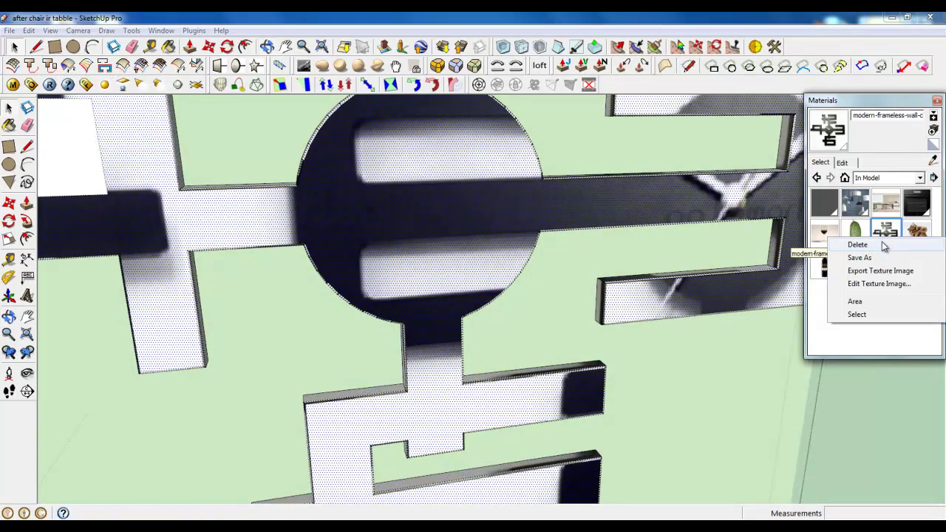
{"action": "left_click", "coordinate": [843, 245]}
{"action": "left_click", "coordinate": [855, 258]}
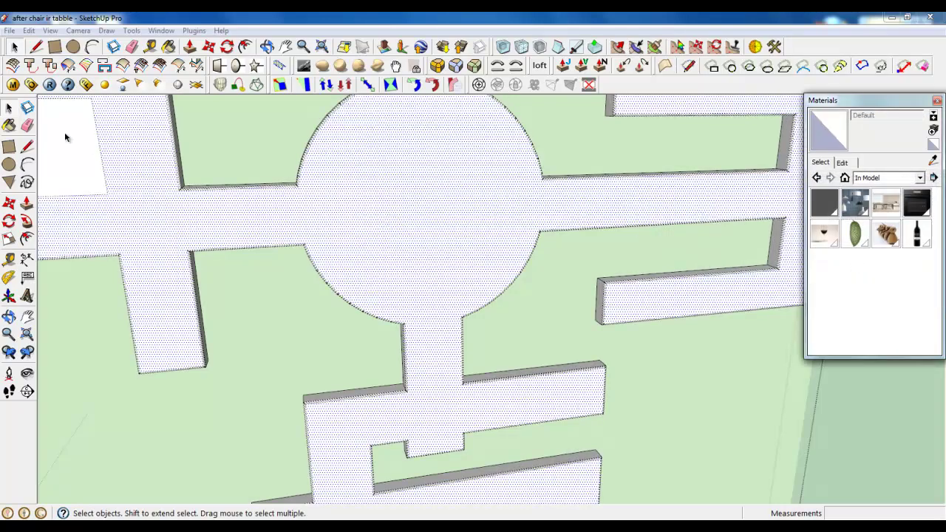
{"action": "left_click", "coordinate": [15, 47]}
{"action": "left_click", "coordinate": [935, 101]}
Step: Draw a narrow upright rectangle of about 62 × 6.6 mm from the dial's centre towards the 12 as a clock hand
{"action": "mouse_move", "coordinate": [443, 203]}
{"action": "middle_mouse_down"}
{"action": "mouse_move", "coordinate": [437, 207]}
{"action": "mouse_move", "coordinate": [475, 235]}
{"action": "mouse_move", "coordinate": [503, 285]}
{"action": "mouse_move", "coordinate": [454, 211]}
{"action": "middle_mouse_up"}
{"action": "scroll", "coordinate": [475, 235], "scroll_direction": "down", "scroll_amount": 3}
{"action": "scroll", "coordinate": [454, 212], "scroll_direction": "up", "scroll_amount": 2}
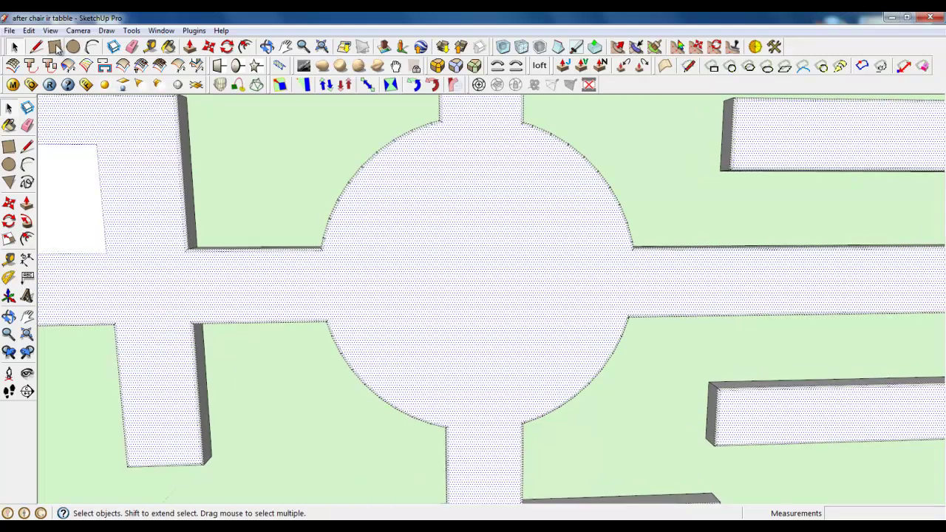
{"action": "key", "text": "r"}
{"action": "left_click", "coordinate": [464, 292]}
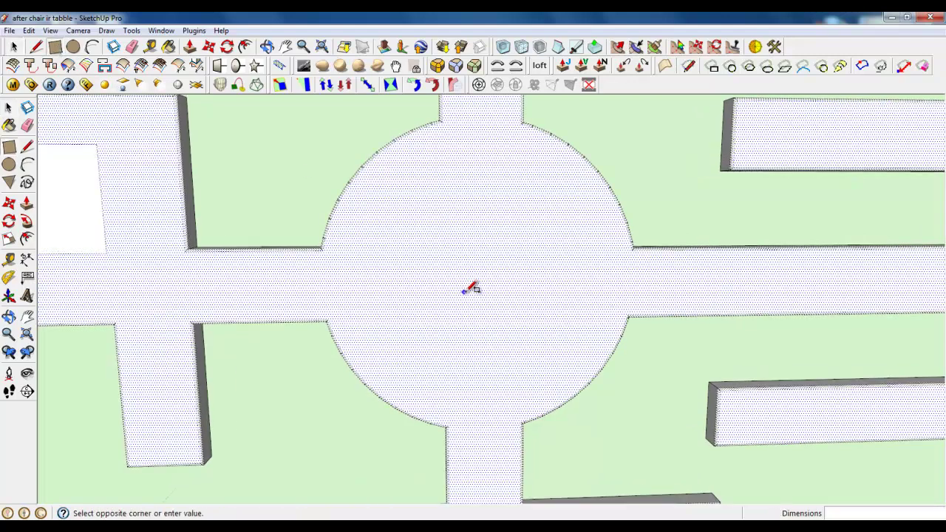
{"action": "left_click", "coordinate": [480, 135]}
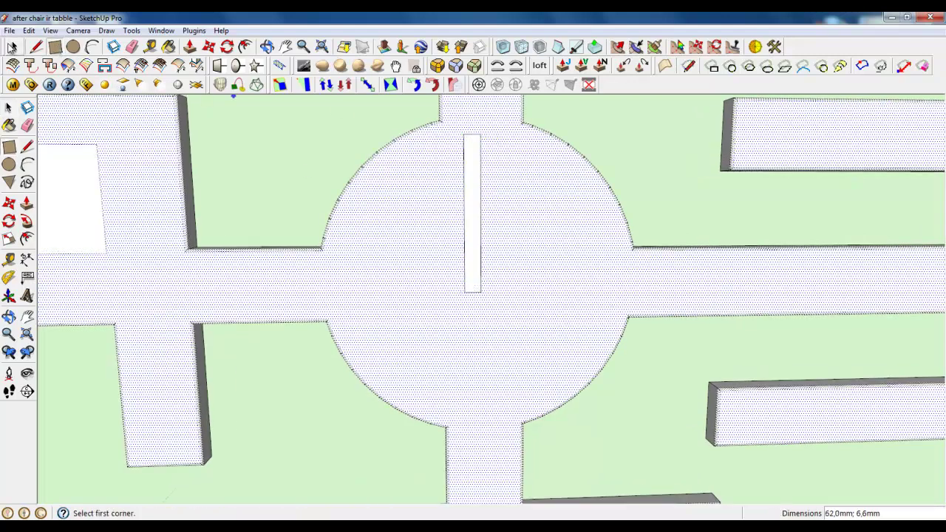
Step: Make the clock-hand rectangle a group and open that group for editing
{"action": "left_click", "coordinate": [12, 47]}
{"action": "right_click", "coordinate": [470, 170]}
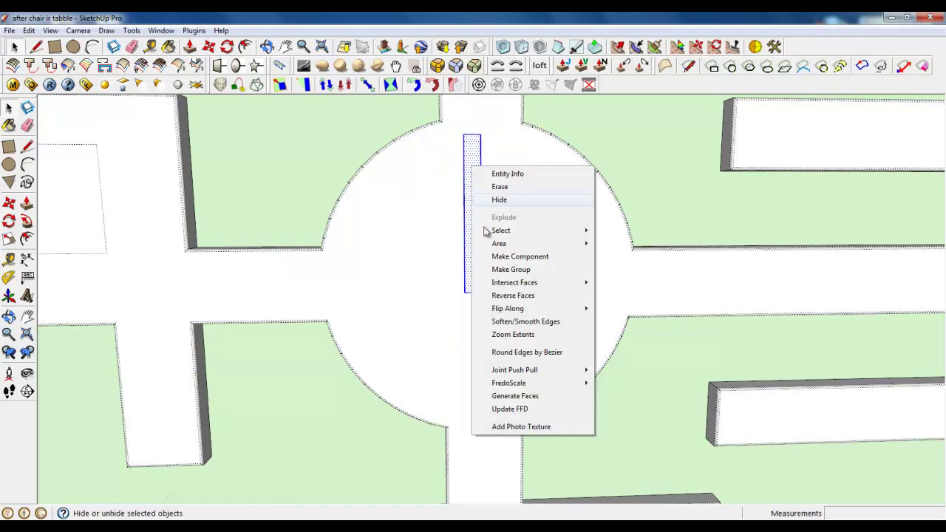
{"action": "left_click", "coordinate": [510, 266]}
{"action": "middle_click_drag", "start_coordinate": [503, 281], "coordinate": [474, 233]}
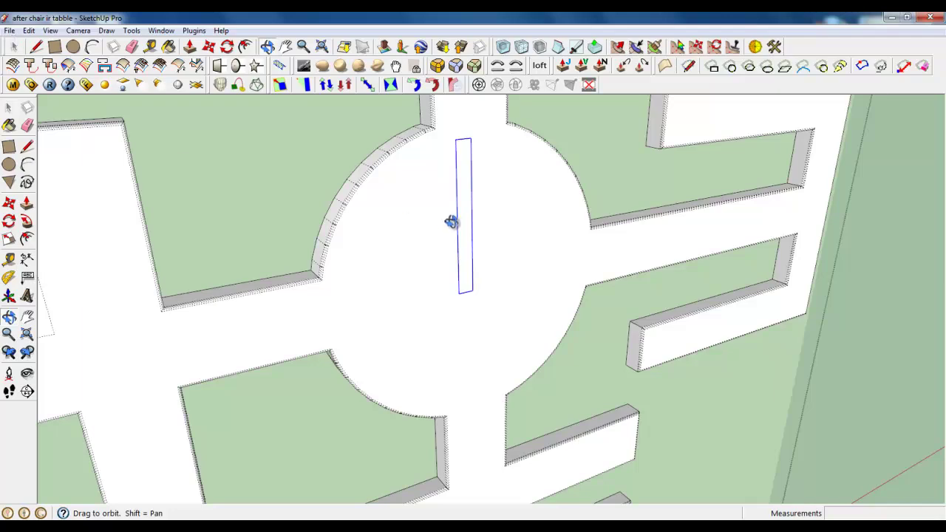
{"action": "key", "text": "space"}
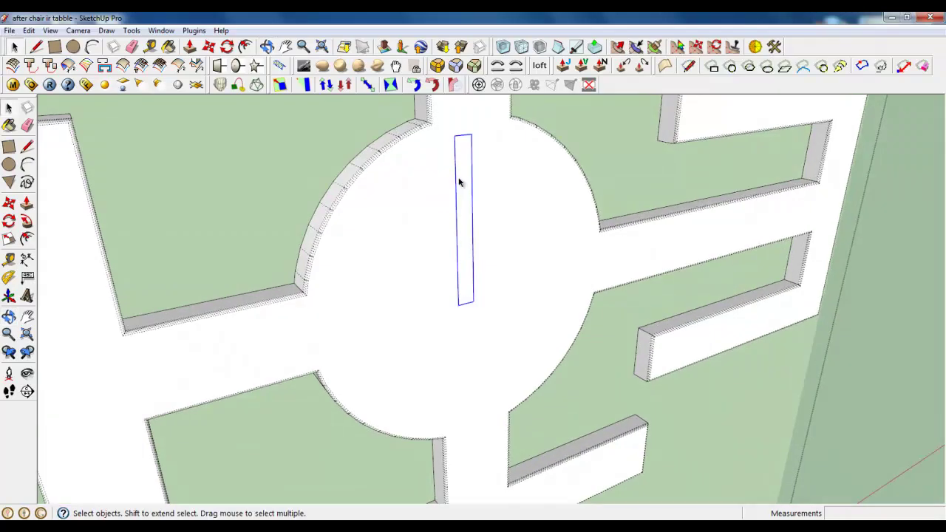
{"action": "double_click", "coordinate": [459, 182]}
Step: Extrude the clock-hand rectangle 3 mm out from the dial
{"action": "left_click", "coordinate": [189, 47]}
{"action": "scroll", "coordinate": [481, 181], "scroll_direction": "up", "scroll_amount": 2}
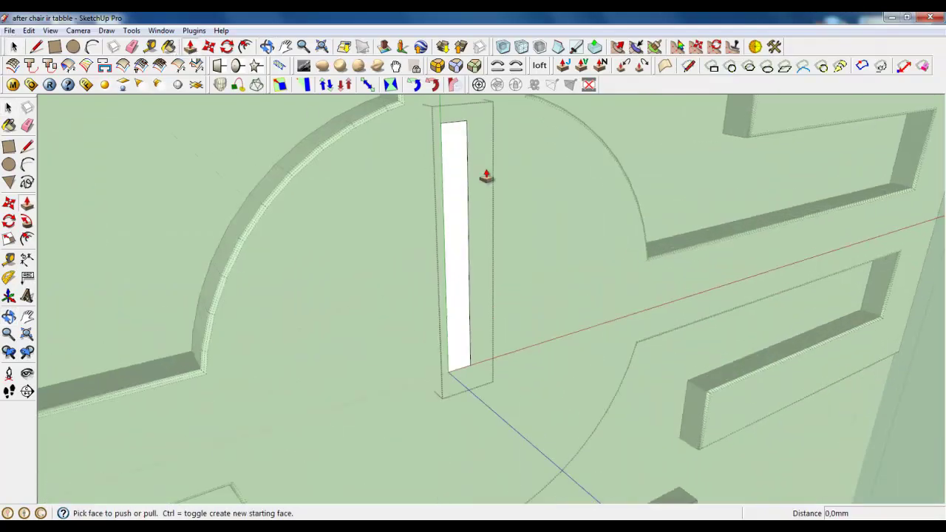
{"action": "left_click", "coordinate": [454, 194]}
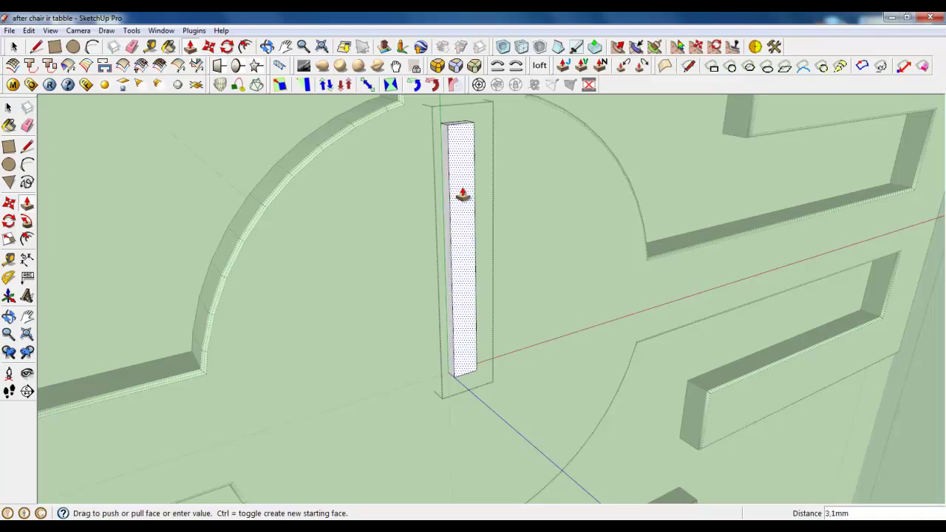
{"action": "key", "text": "Return"}
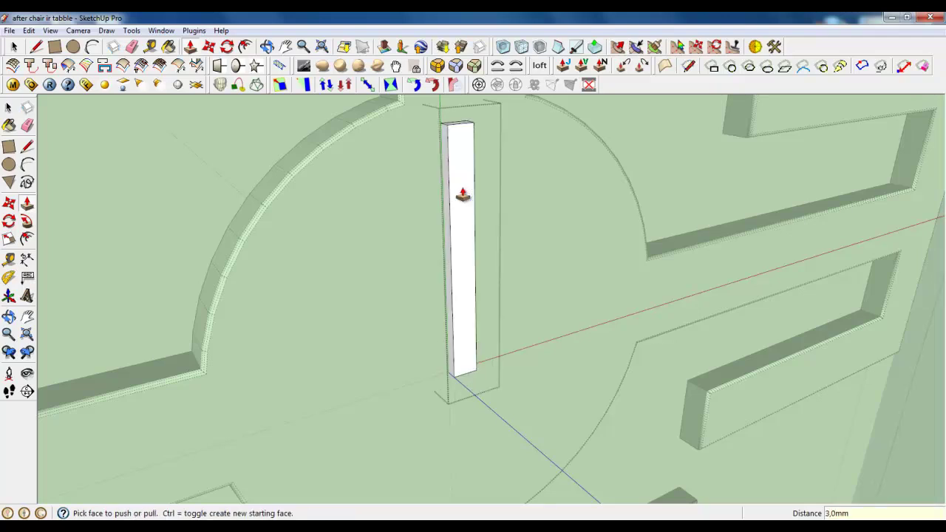
Step: Draw a line across the hand's upper end face between the midpoints of its short edges
{"action": "scroll", "coordinate": [441, 98], "scroll_direction": "up", "scroll_amount": 6}
{"action": "mouse_move", "coordinate": [463, 159]}
{"action": "middle_mouse_down"}
{"action": "mouse_move", "coordinate": [464, 198]}
{"action": "mouse_move", "coordinate": [281, 219]}
{"action": "middle_mouse_up"}
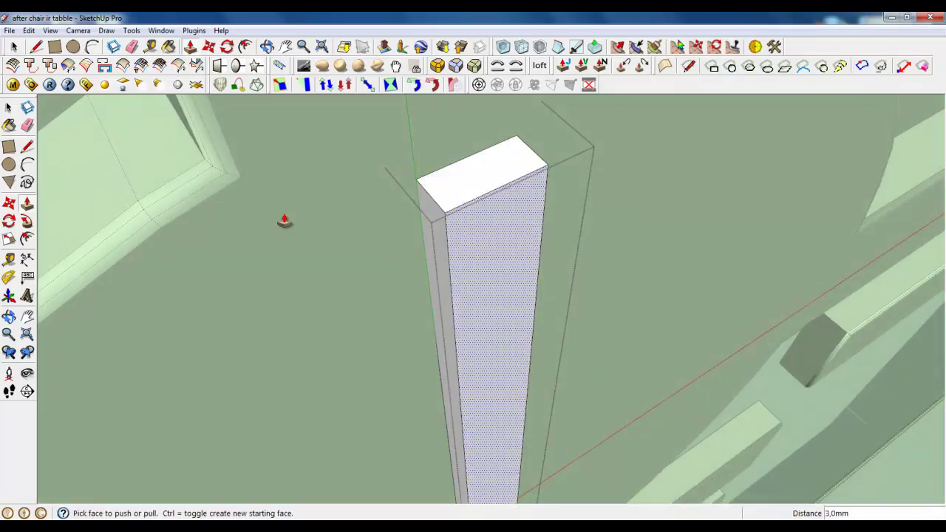
{"action": "left_click", "coordinate": [35, 47]}
{"action": "left_click", "coordinate": [430, 195]}
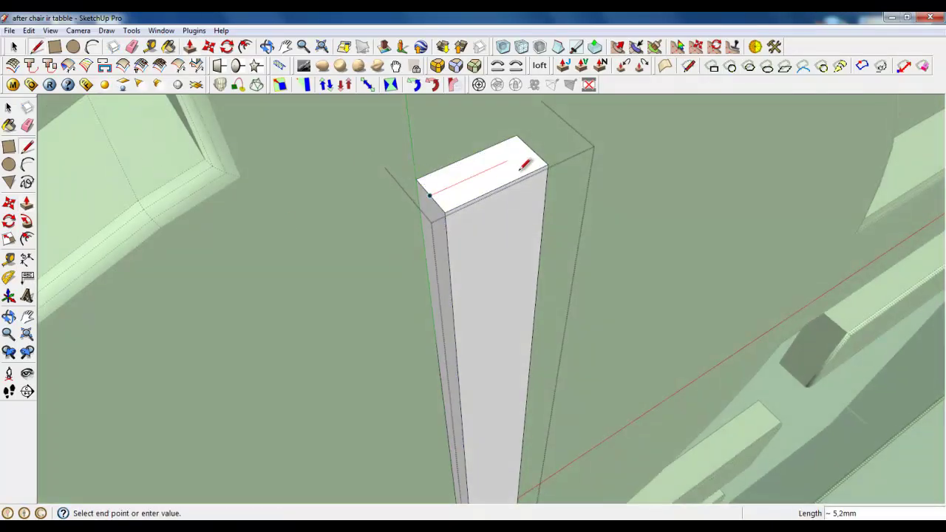
{"action": "left_click", "coordinate": [532, 150]}
Step: Push the rear half of the hand's end face along the hand's full length of about 62.2 mm to remove it
{"action": "left_click", "coordinate": [189, 46]}
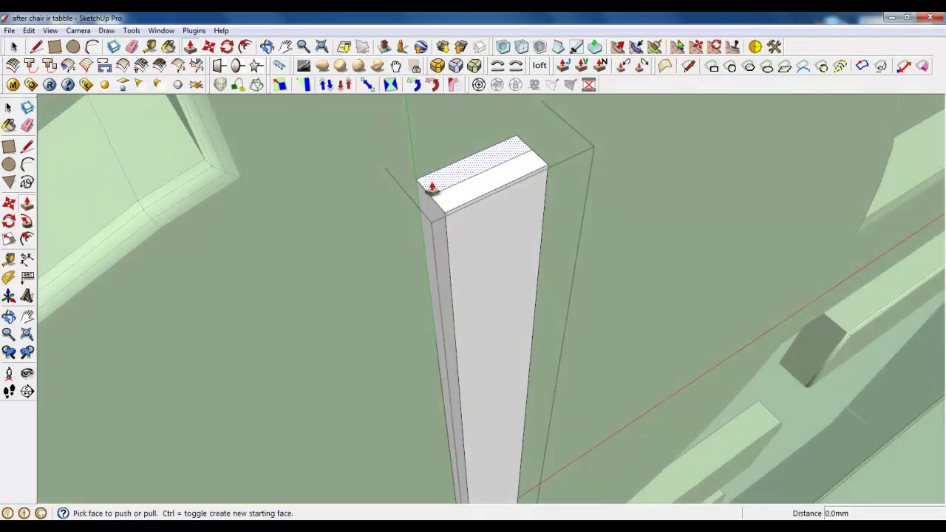
{"action": "left_click", "coordinate": [429, 190]}
{"action": "scroll", "coordinate": [432, 188], "scroll_direction": "down", "scroll_amount": 2}
{"action": "scroll", "coordinate": [431, 189], "scroll_direction": "down", "scroll_amount": 2}
{"action": "left_click", "coordinate": [448, 406]}
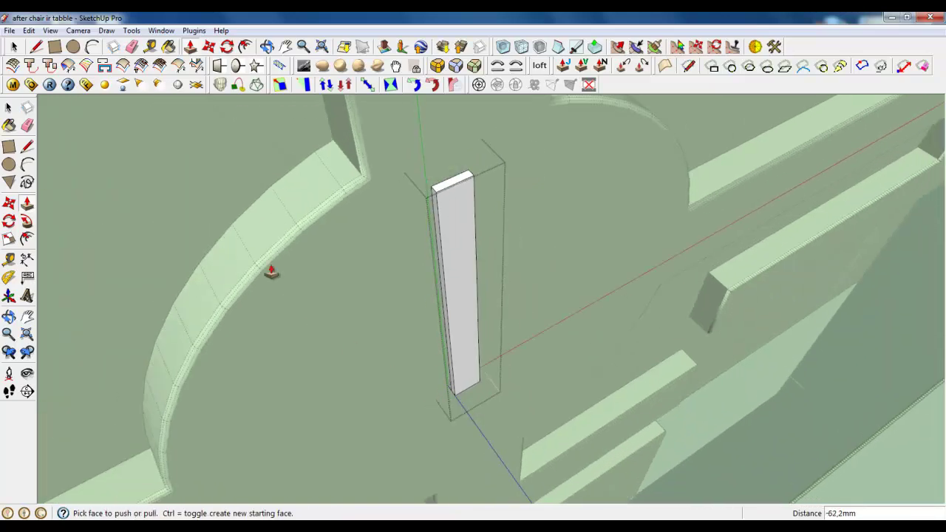
{"action": "left_click", "coordinate": [13, 47]}
{"action": "scroll", "coordinate": [447, 373], "scroll_direction": "up", "scroll_amount": 4}
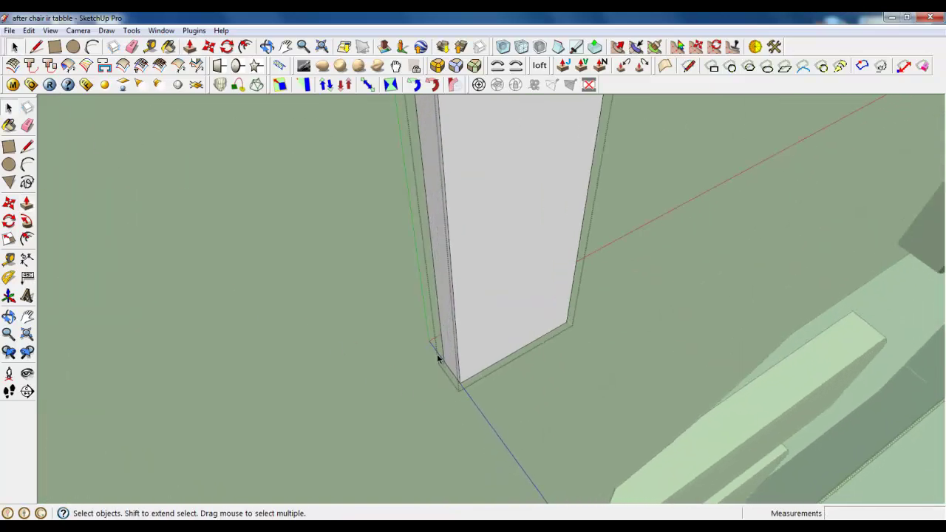
{"action": "middle_click_drag", "start_coordinate": [437, 351], "coordinate": [423, 261]}
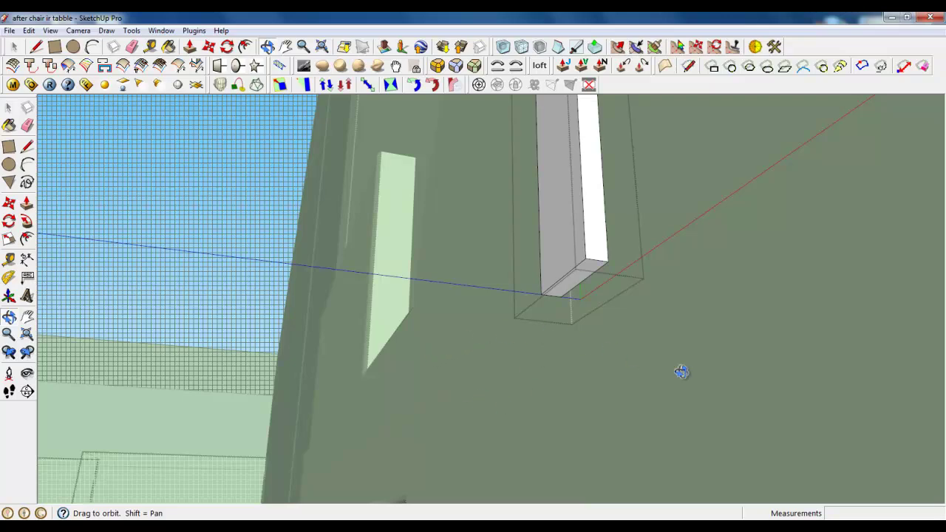
{"action": "middle_click_drag", "start_coordinate": [656, 382], "coordinate": [439, 350]}
{"action": "scroll", "coordinate": [485, 413], "scroll_direction": "down", "scroll_amount": 4}
{"action": "scroll", "coordinate": [499, 185], "scroll_direction": "up", "scroll_amount": 2}
{"action": "middle_click_drag", "start_coordinate": [499, 185], "coordinate": [386, 246]}
{"action": "left_click", "coordinate": [35, 46]}
{"action": "scroll", "coordinate": [465, 211], "scroll_direction": "up", "scroll_amount": 3}
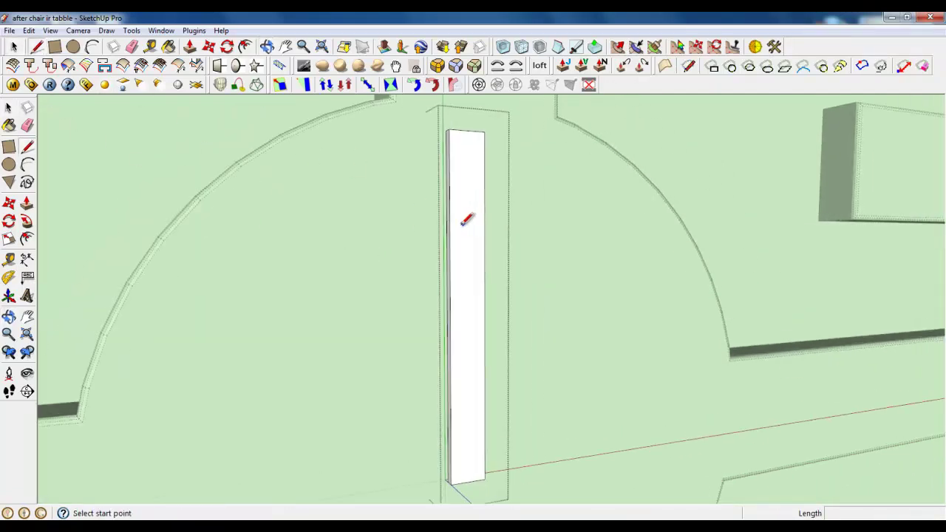
{"action": "left_click", "coordinate": [55, 46]}
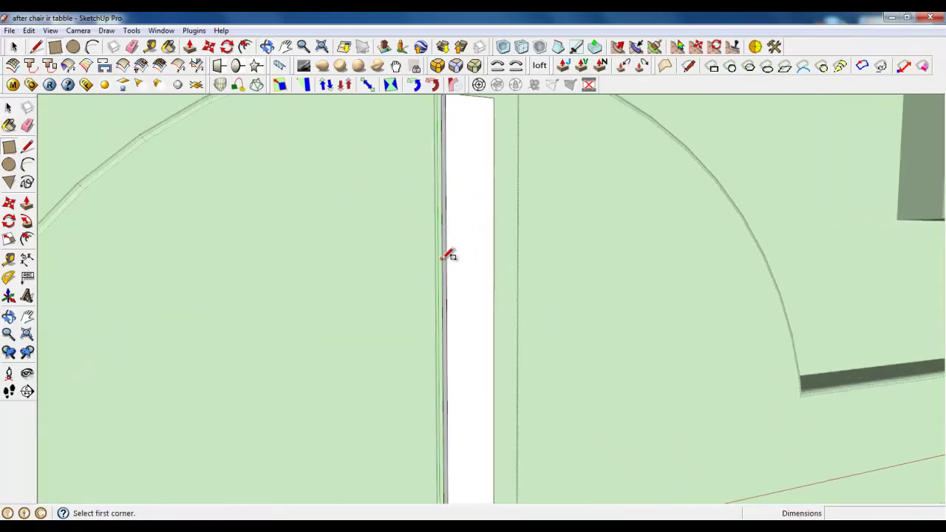
{"action": "left_click", "coordinate": [441, 258]}
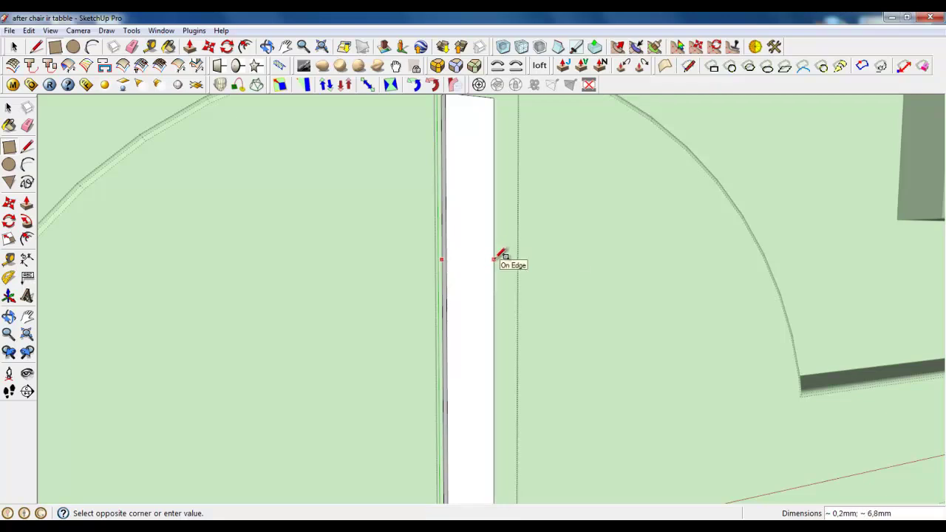
{"action": "key", "text": "Escape"}
{"action": "middle_click_drag", "start_coordinate": [500, 258], "coordinate": [434, 278]}
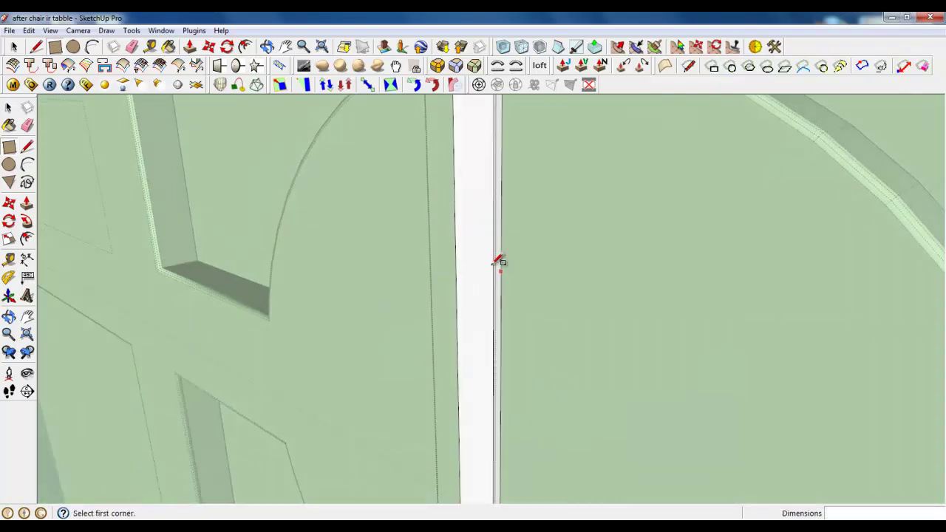
Step: Draw a line about 6.6 mm long across the hand's front face near mid-length and continue it across the adjacent side face
{"action": "middle_click_drag", "start_coordinate": [499, 262], "coordinate": [376, 210]}
{"action": "left_click", "coordinate": [36, 47]}
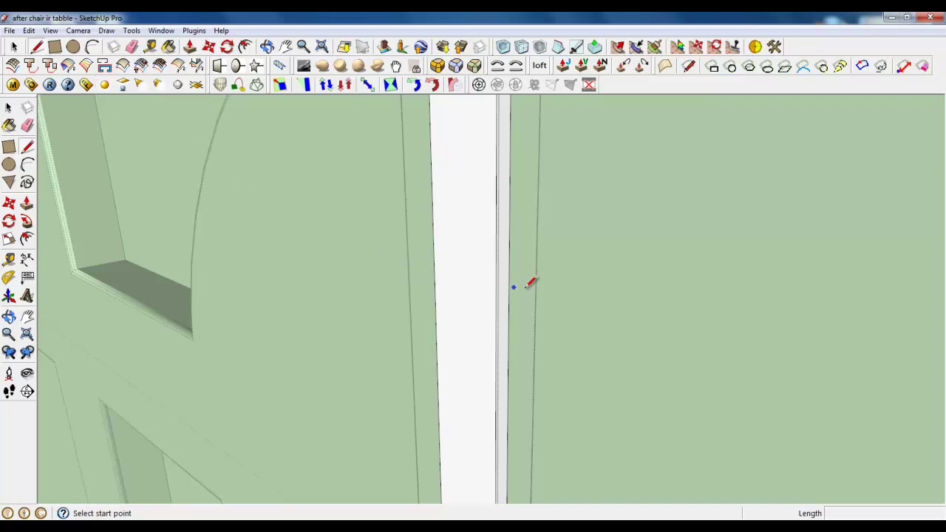
{"action": "left_click", "coordinate": [497, 287]}
{"action": "left_click", "coordinate": [436, 272]}
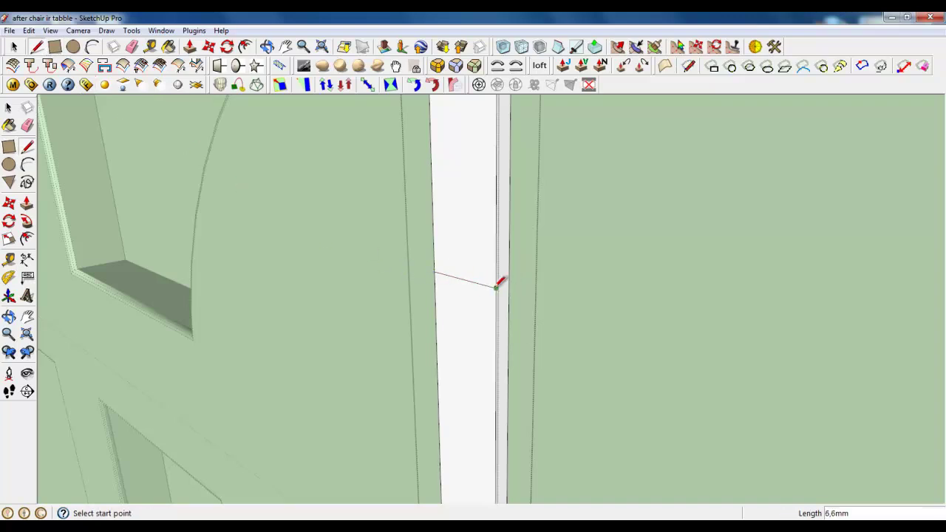
{"action": "left_click", "coordinate": [496, 288]}
{"action": "left_click", "coordinate": [508, 285]}
Step: Continue the dividing line across the hand's opposite side face
{"action": "middle_click_drag", "start_coordinate": [466, 334], "coordinate": [731, 312]}
{"action": "middle_click_drag", "start_coordinate": [640, 291], "coordinate": [405, 288]}
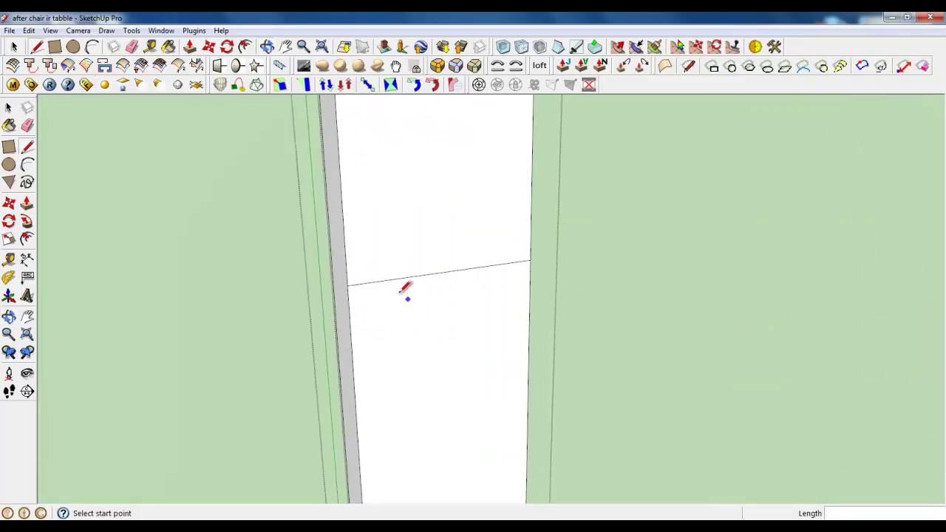
{"action": "left_click", "coordinate": [347, 285]}
{"action": "key", "text": "Escape"}
{"action": "middle_click_drag", "start_coordinate": [332, 274], "coordinate": [686, 263]}
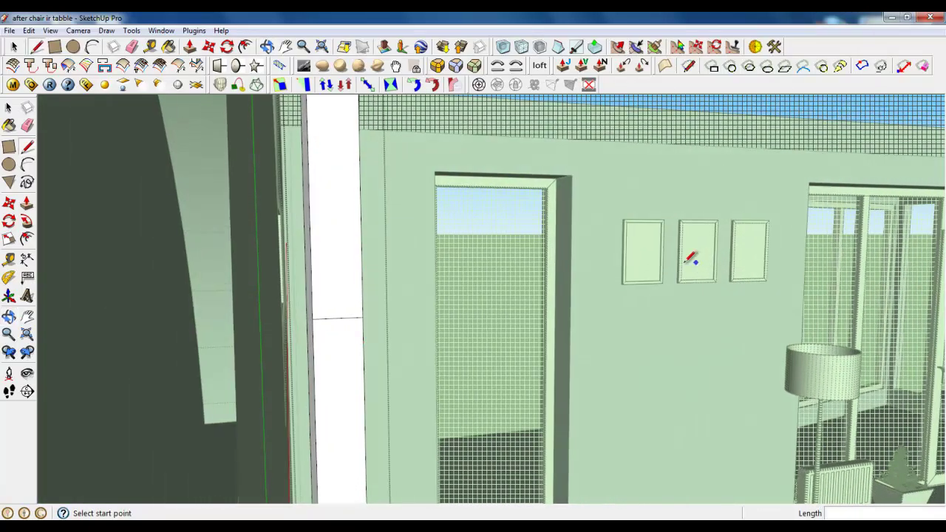
{"action": "left_click", "coordinate": [314, 305]}
{"action": "key", "text": "Escape"}
Step: Select the dividing lines around the hand and scale them about their centre to about 3.56 along the red axis, forming a diamond shape
{"action": "middle_click_drag", "start_coordinate": [314, 304], "coordinate": [46, 107]}
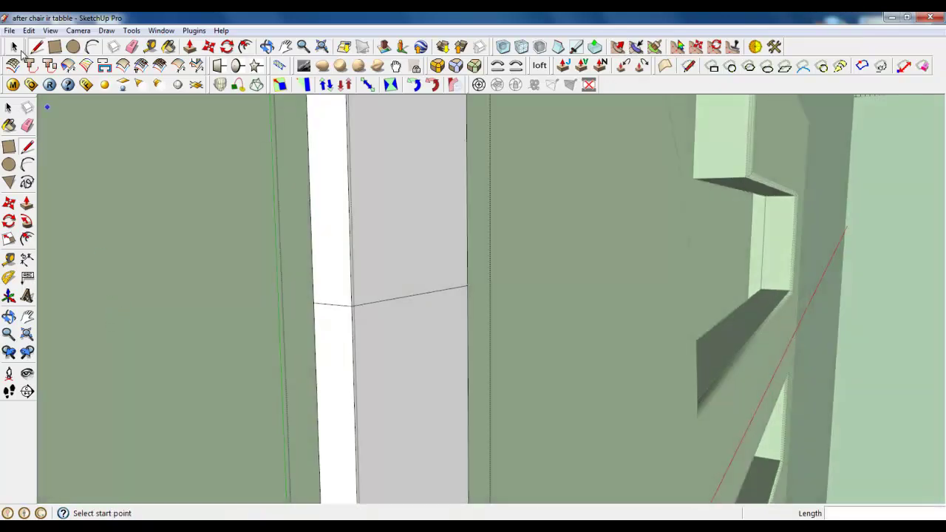
{"action": "left_click", "coordinate": [14, 46]}
{"action": "left_click_drag", "start_coordinate": [244, 221], "coordinate": [588, 374]}
{"action": "scroll", "coordinate": [589, 374], "scroll_direction": "up", "scroll_amount": 3}
{"action": "scroll", "coordinate": [523, 252], "scroll_direction": "down", "scroll_amount": 3}
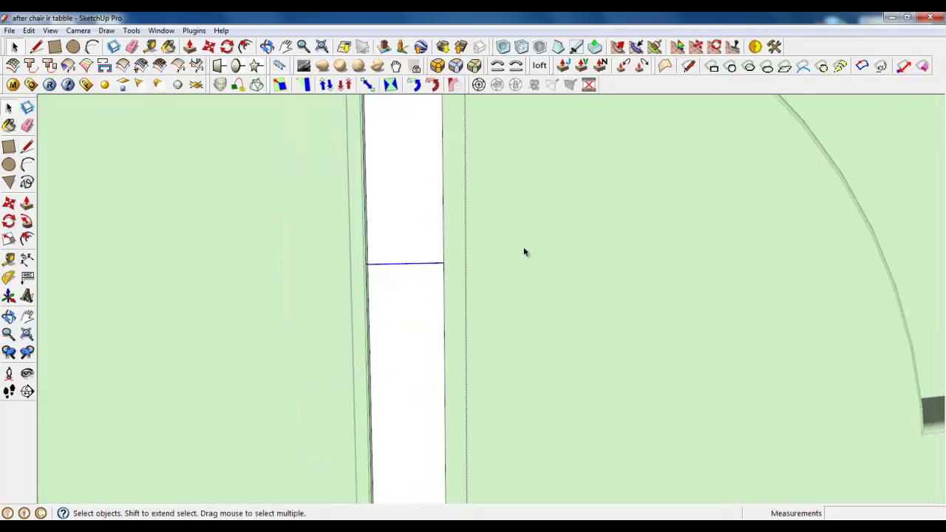
{"action": "middle_click_drag", "start_coordinate": [523, 253], "coordinate": [157, 240]}
{"action": "left_click", "coordinate": [9, 239]}
{"action": "scroll", "coordinate": [414, 285], "scroll_direction": "up", "scroll_amount": 3}
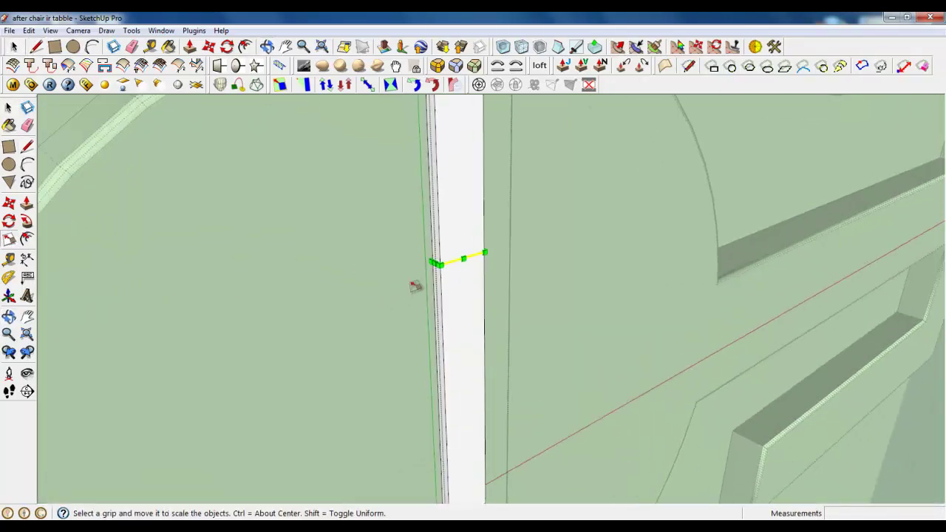
{"action": "left_click_drag", "start_coordinate": [446, 254], "coordinate": [358, 283]}
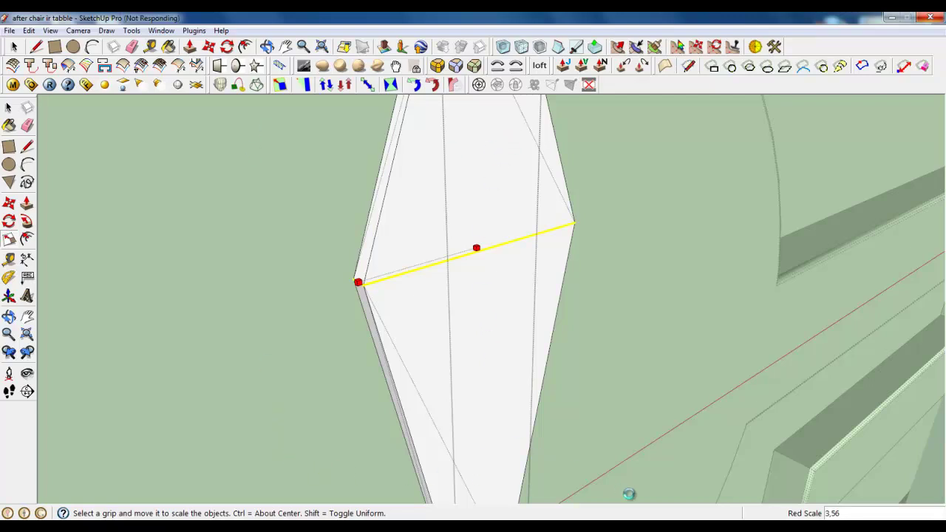
{"action": "scroll", "coordinate": [494, 121], "scroll_direction": "down", "scroll_amount": 6}
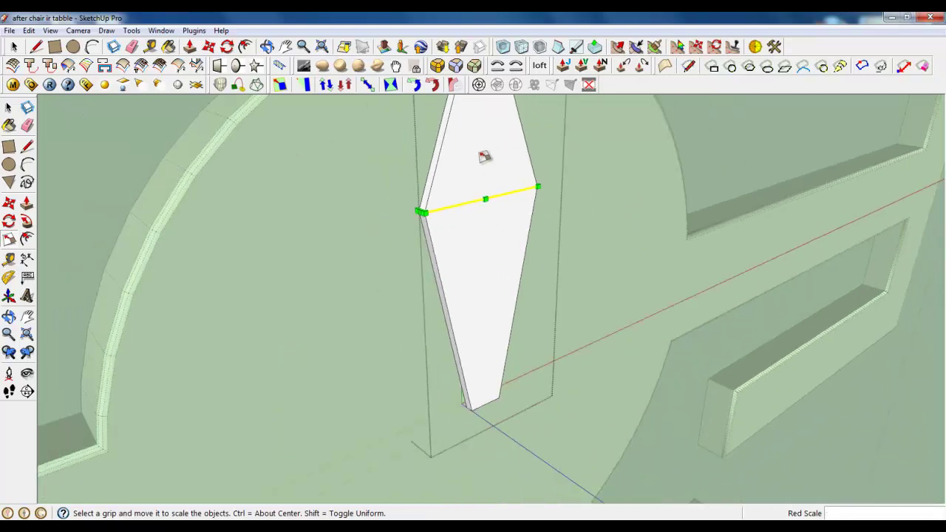
{"action": "middle_click_drag", "start_coordinate": [479, 222], "coordinate": [496, 264]}
Step: Select all of the hand's geometry and narrow it about its centre along the red axis
{"action": "key", "text": "space"}
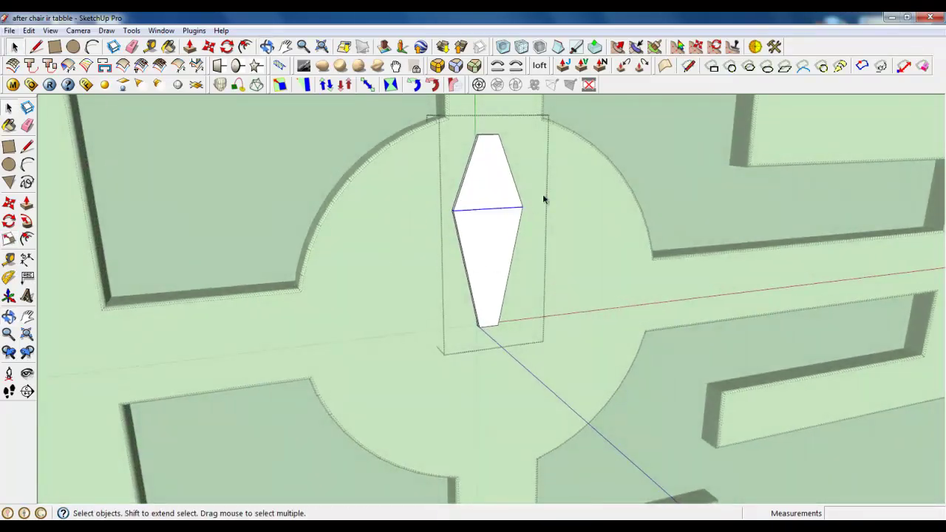
{"action": "scroll", "coordinate": [543, 194], "scroll_direction": "up", "scroll_amount": 1}
{"action": "triple_click", "coordinate": [487, 186]}
{"action": "left_click", "coordinate": [9, 239]}
{"action": "scroll", "coordinate": [473, 214], "scroll_direction": "up", "scroll_amount": 3}
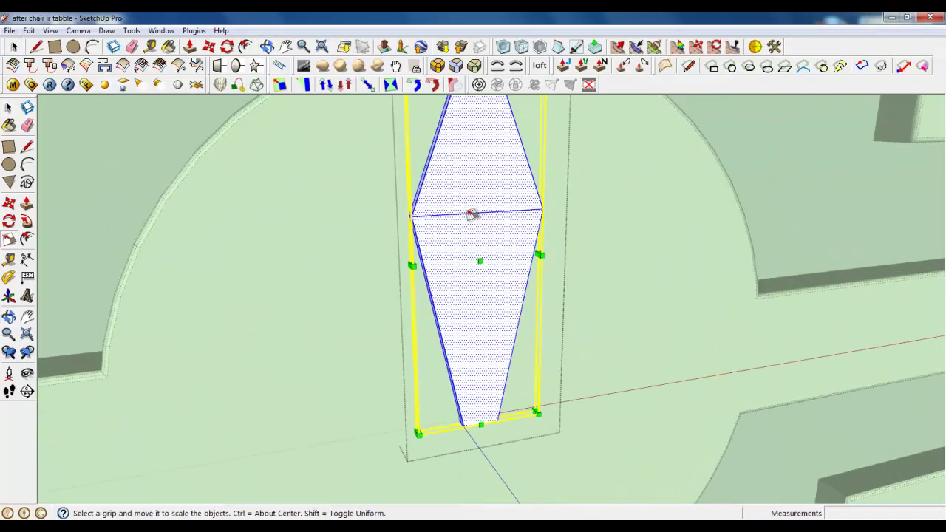
{"action": "middle_click_drag", "start_coordinate": [473, 213], "coordinate": [535, 293]}
{"action": "scroll", "coordinate": [377, 289], "scroll_direction": "up", "scroll_amount": 2}
{"action": "scroll", "coordinate": [418, 313], "scroll_direction": "down", "scroll_amount": 5}
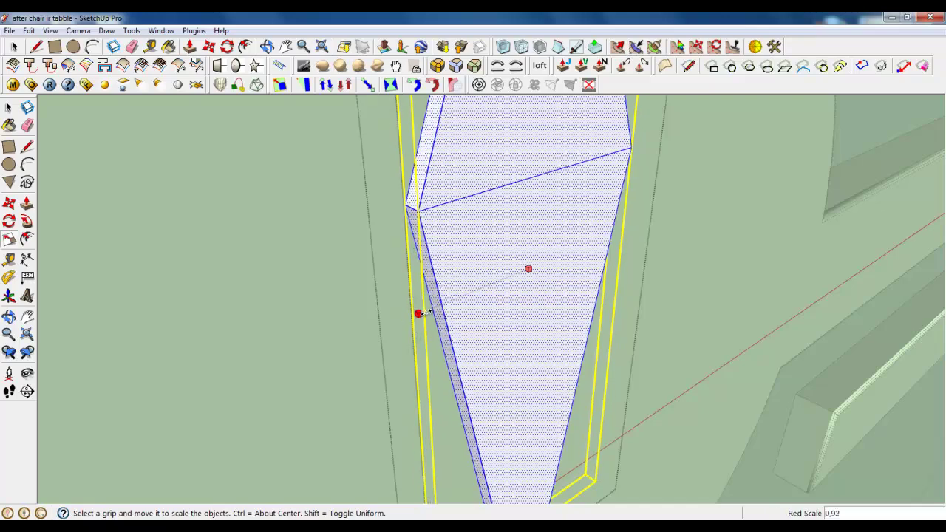
{"action": "middle_click_drag", "start_coordinate": [435, 200], "coordinate": [359, 213]}
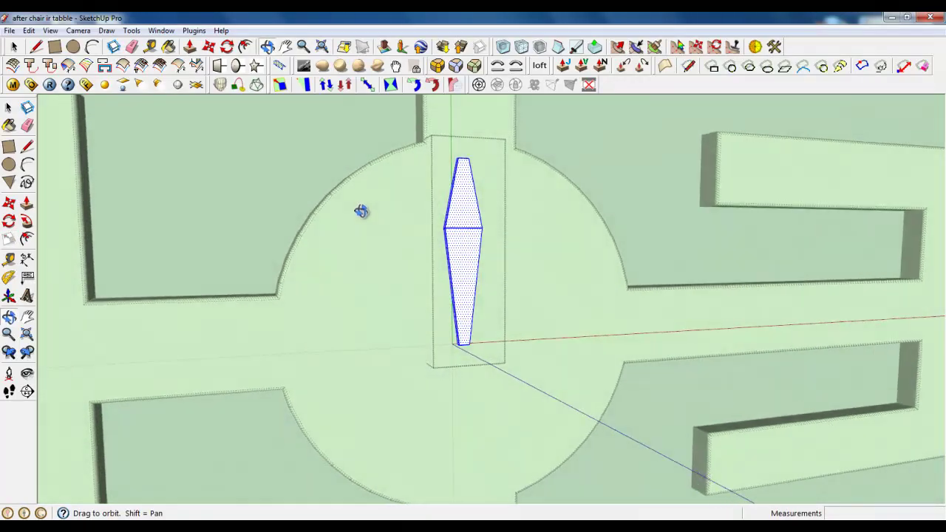
{"action": "scroll", "coordinate": [438, 257], "scroll_direction": "up", "scroll_amount": 2}
{"action": "scroll", "coordinate": [468, 217], "scroll_direction": "up", "scroll_amount": 1}
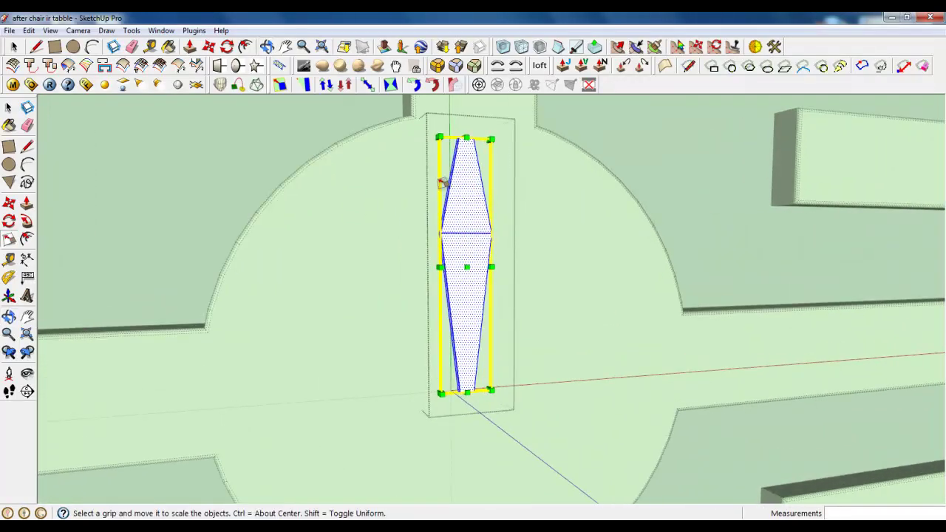
Step: Select the dividing lines at the hand's widest part and move them about 4 mm along the green axis towards the tip
{"action": "left_click", "coordinate": [14, 46]}
{"action": "scroll", "coordinate": [393, 209], "scroll_direction": "up", "scroll_amount": 2}
{"action": "left_click_drag", "start_coordinate": [419, 214], "coordinate": [631, 277]}
{"action": "scroll", "coordinate": [555, 255], "scroll_direction": "up", "scroll_amount": 1}
{"action": "left_click", "coordinate": [209, 47]}
{"action": "scroll", "coordinate": [314, 284], "scroll_direction": "down", "scroll_amount": 1}
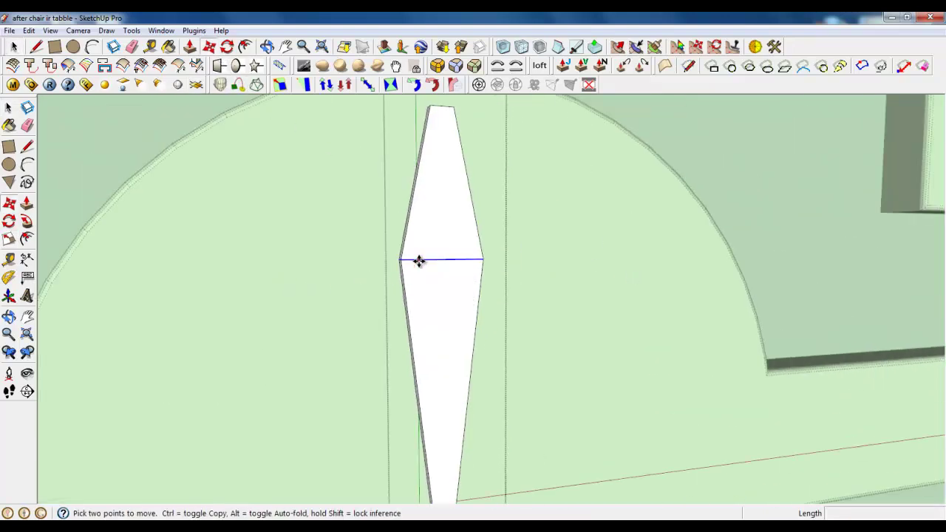
{"action": "left_click", "coordinate": [418, 260]}
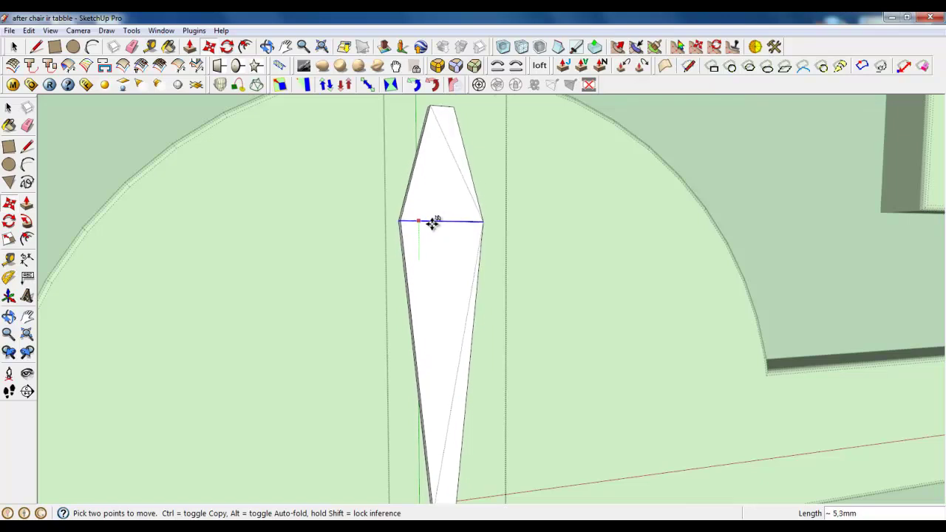
{"action": "left_click", "coordinate": [434, 231]}
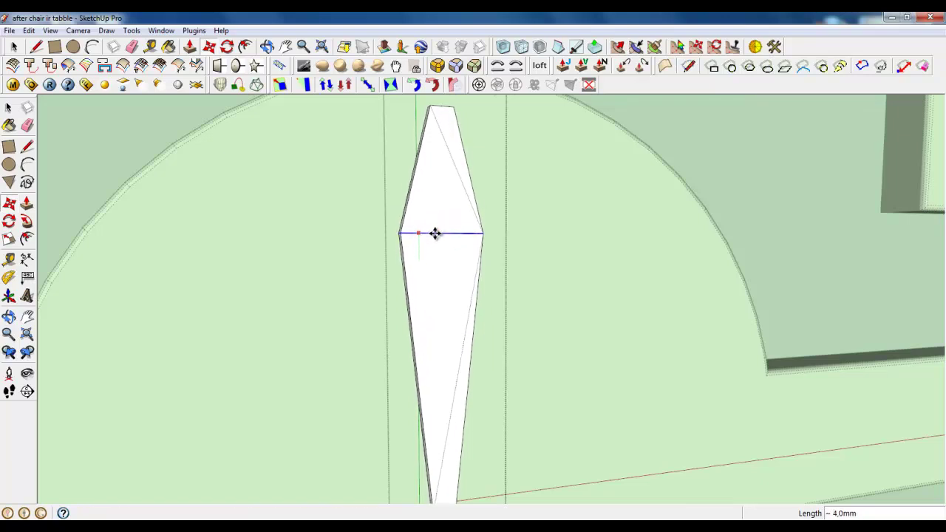
{"action": "scroll", "coordinate": [432, 230], "scroll_direction": "down", "scroll_amount": 3}
{"action": "left_click", "coordinate": [9, 108]}
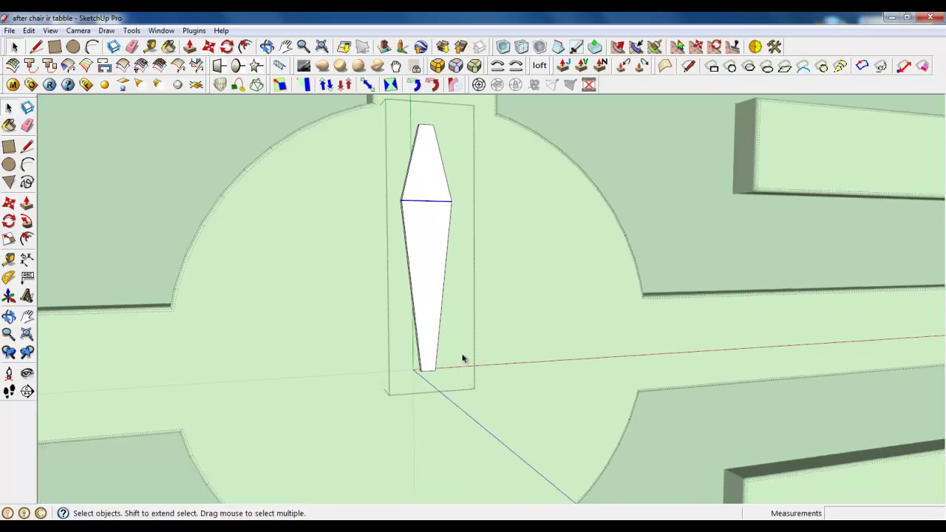
Step: Close the clock-hand group and select the whole hand
{"action": "scroll", "coordinate": [462, 357], "scroll_direction": "up", "scroll_amount": 2}
{"action": "scroll", "coordinate": [376, 355], "scroll_direction": "down", "scroll_amount": 2}
{"action": "right_click", "coordinate": [382, 316]}
{"action": "left_click", "coordinate": [393, 300]}
{"action": "left_click", "coordinate": [412, 268]}
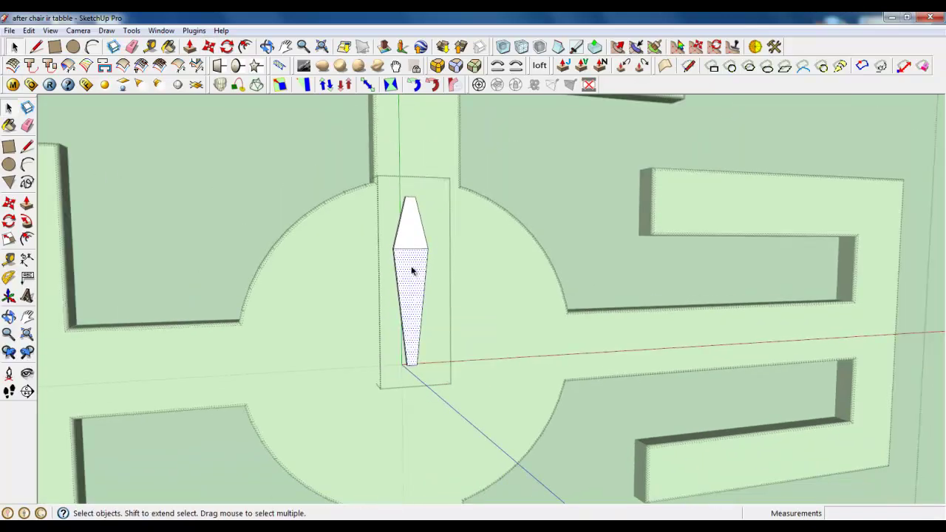
{"action": "right_click", "coordinate": [385, 289]}
{"action": "left_click", "coordinate": [405, 296]}
{"action": "left_click", "coordinate": [415, 269]}
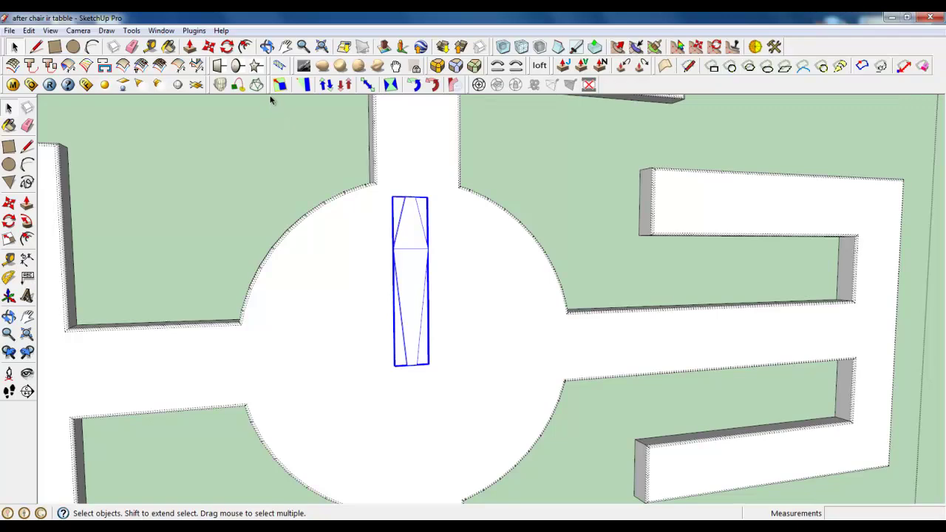
Step: Rotate a copy of the hand by about 53.2° around the centre of its base end
{"action": "left_click", "coordinate": [228, 46]}
{"action": "scroll", "coordinate": [399, 347], "scroll_direction": "up", "scroll_amount": 4}
{"action": "left_click", "coordinate": [363, 337]}
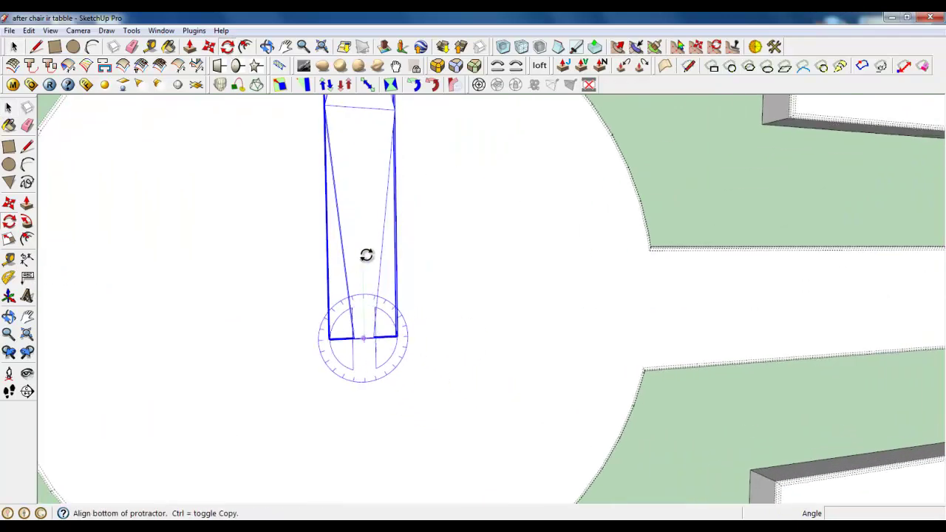
{"action": "left_click", "coordinate": [362, 250]}
{"action": "left_click", "coordinate": [453, 267]}
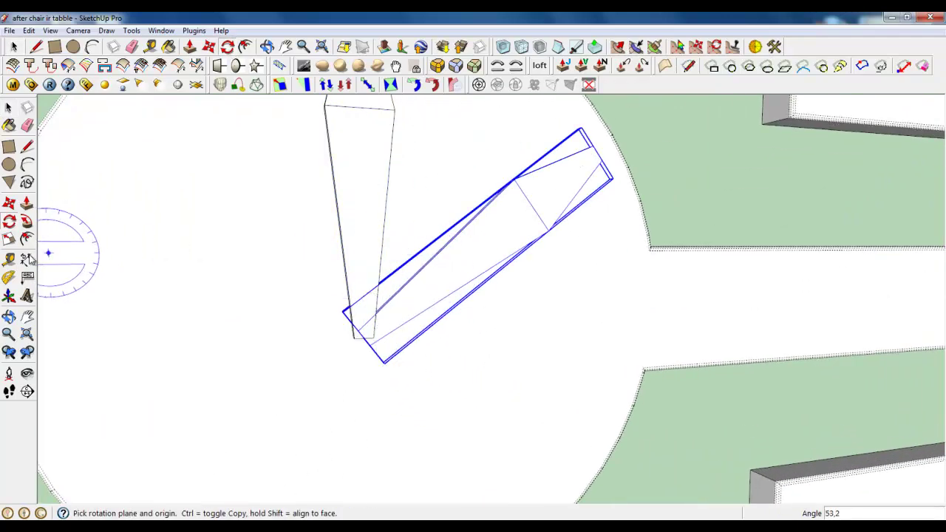
Step: Scale the rotated hand copy down from its outer tip corner
{"action": "left_click", "coordinate": [9, 239]}
{"action": "left_click_drag", "start_coordinate": [610, 180], "coordinate": [564, 207]}
{"action": "scroll", "coordinate": [441, 266], "scroll_direction": "up", "scroll_amount": 2}
{"action": "middle_click_drag", "start_coordinate": [323, 350], "coordinate": [274, 150]}
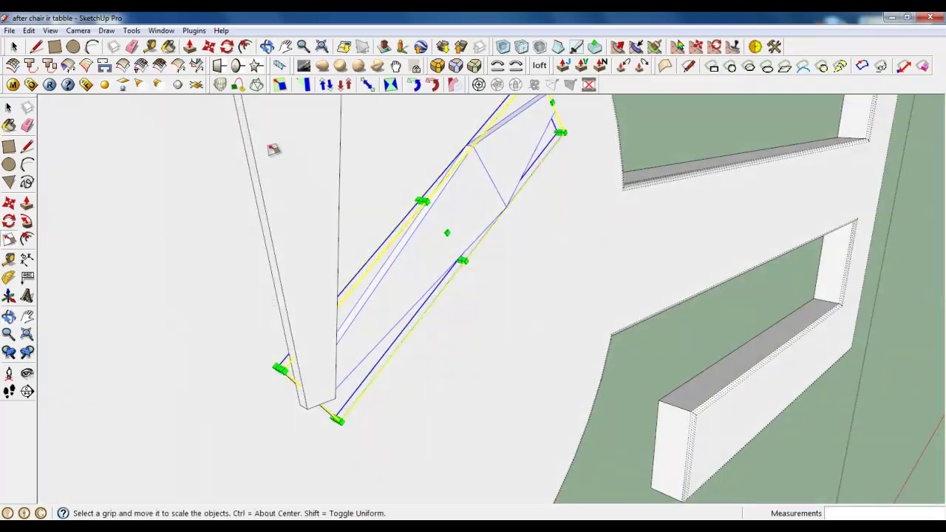
{"action": "left_click", "coordinate": [209, 47]}
{"action": "scroll", "coordinate": [322, 331], "scroll_direction": "up", "scroll_amount": 2}
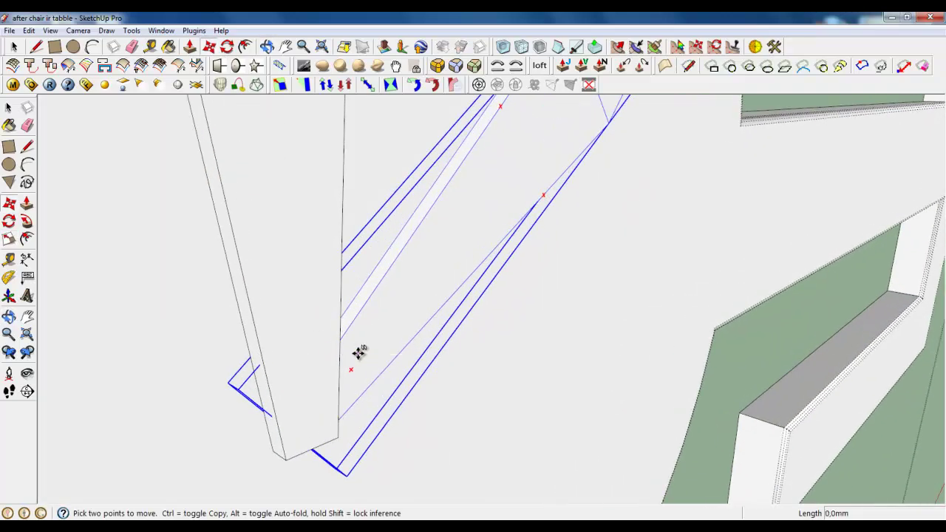
{"action": "left_click", "coordinate": [359, 353]}
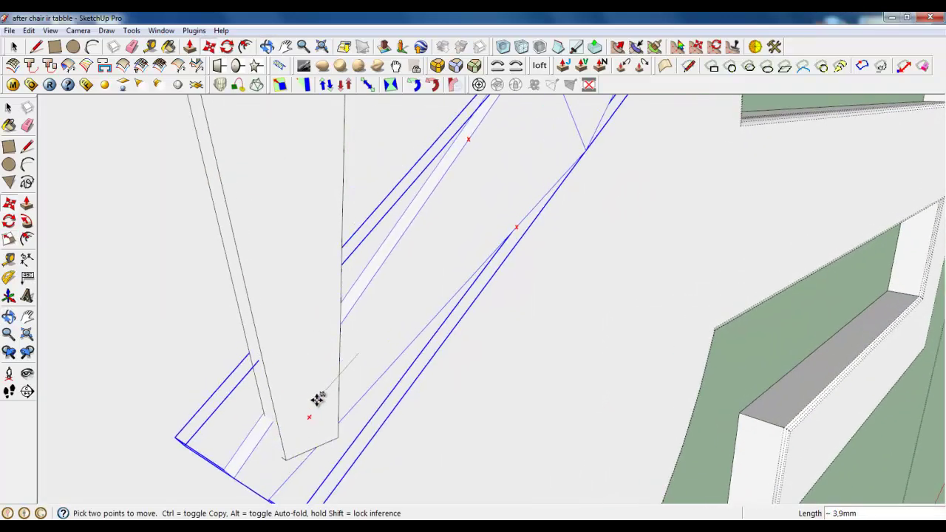
{"action": "left_click_drag", "start_coordinate": [317, 399], "coordinate": [327, 402]}
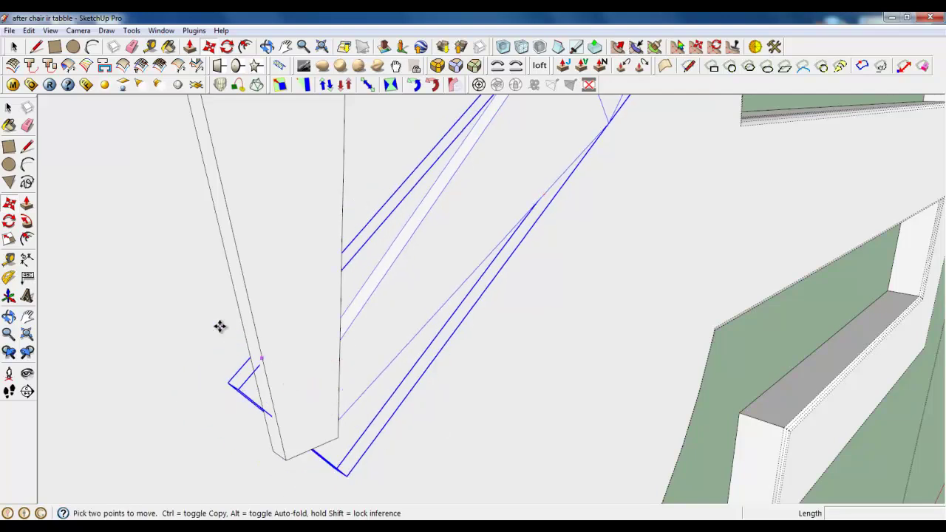
Step: Open the smaller hand's group, move its geometry so the base end meets the larger hand's base, and close the group
{"action": "left_click", "coordinate": [14, 47]}
{"action": "left_click", "coordinate": [405, 334]}
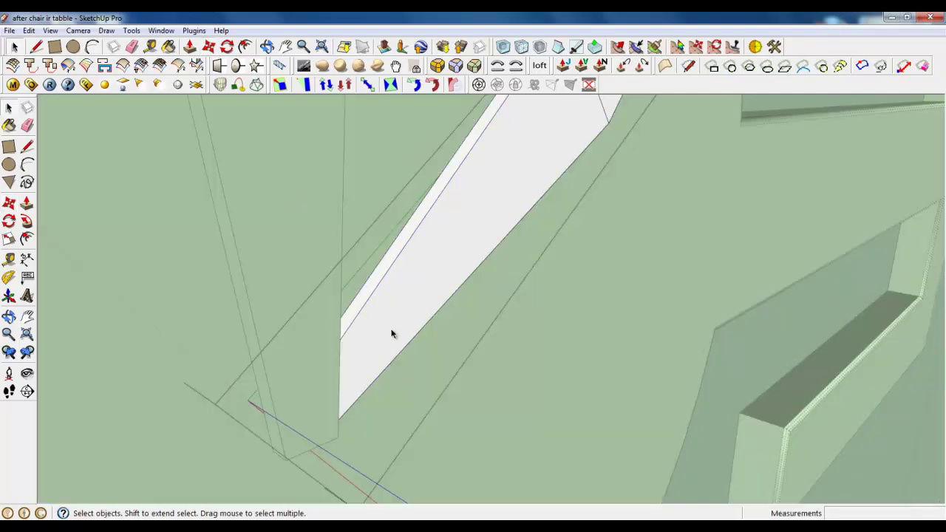
{"action": "left_click", "coordinate": [391, 334]}
{"action": "left_click", "coordinate": [210, 47]}
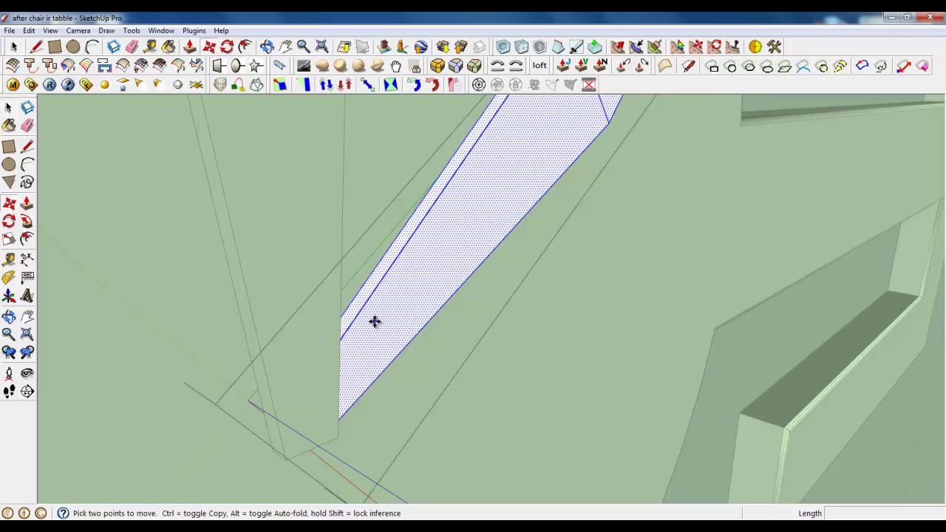
{"action": "left_click", "coordinate": [377, 322]}
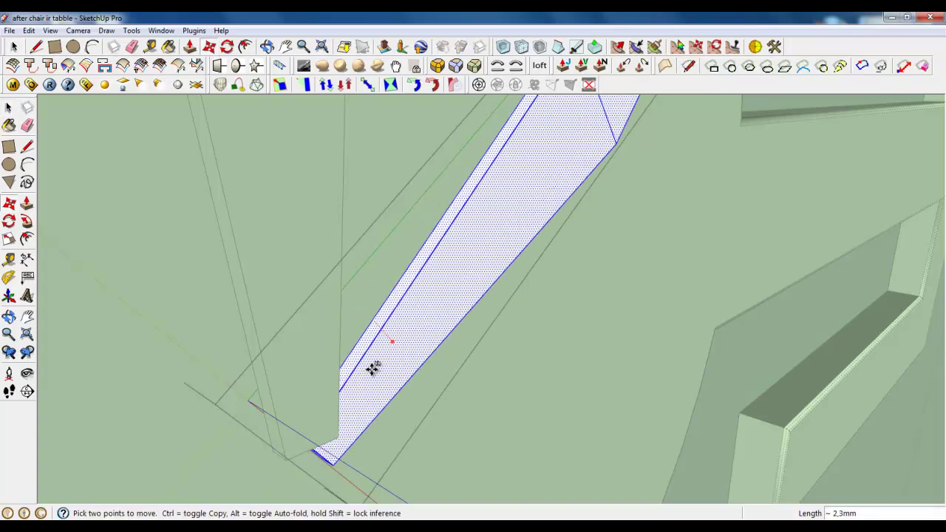
{"action": "right_click", "coordinate": [177, 296]}
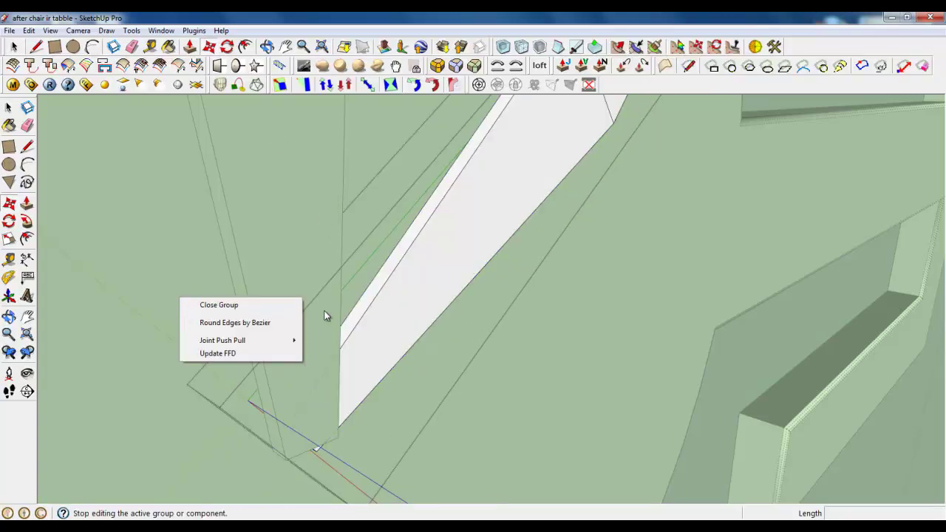
{"action": "left_click", "coordinate": [219, 305]}
Step: Draw a circle of about 11.3 mm radius beside the base ends of the hands and set it to 40 segments
{"action": "scroll", "coordinate": [347, 318], "scroll_direction": "down", "scroll_amount": 3}
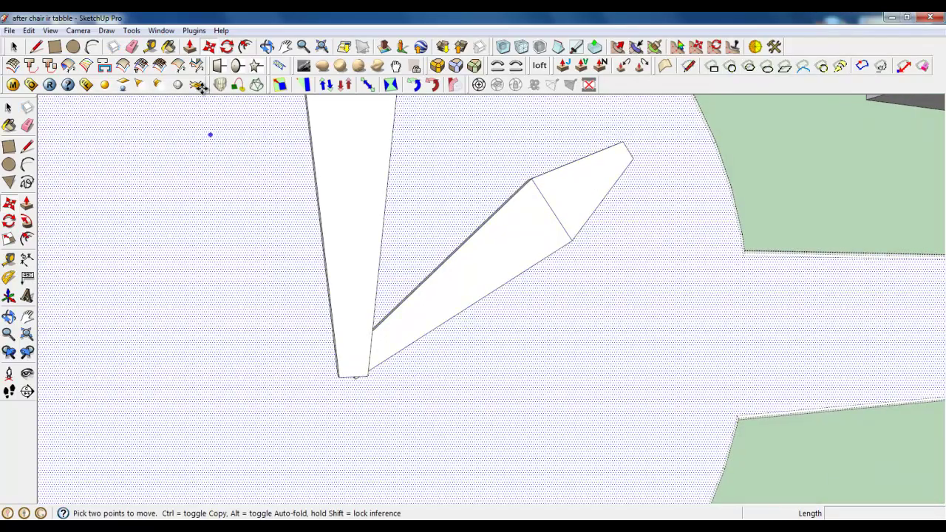
{"action": "key", "text": "c"}
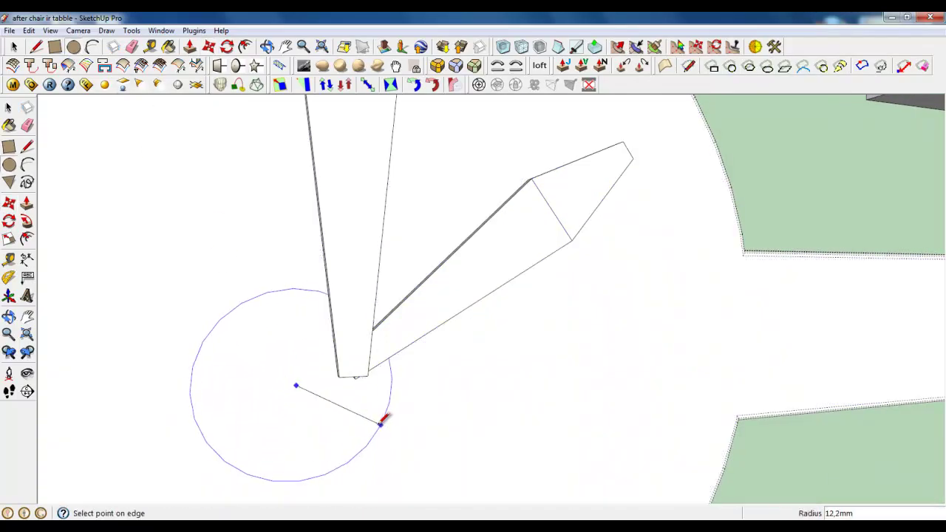
{"action": "left_click", "coordinate": [371, 422]}
{"action": "right_click", "coordinate": [372, 422]}
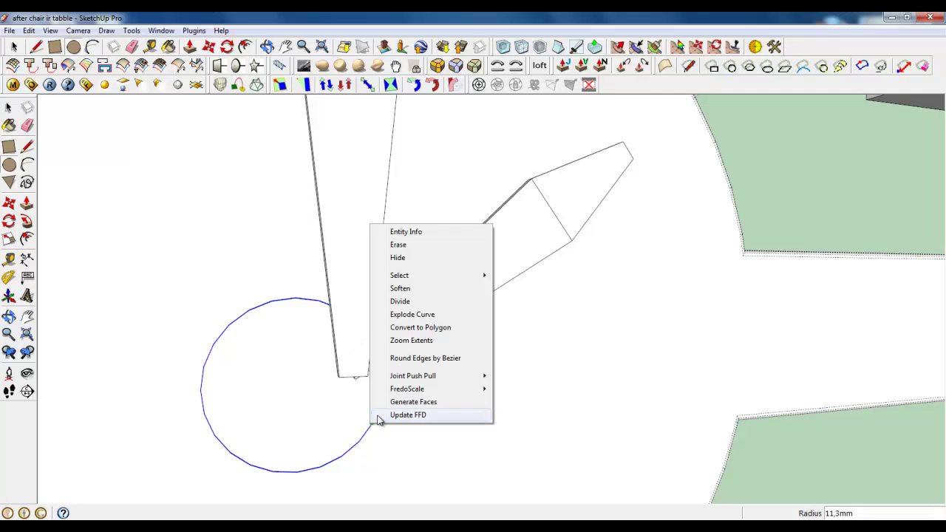
{"action": "left_click", "coordinate": [391, 228]}
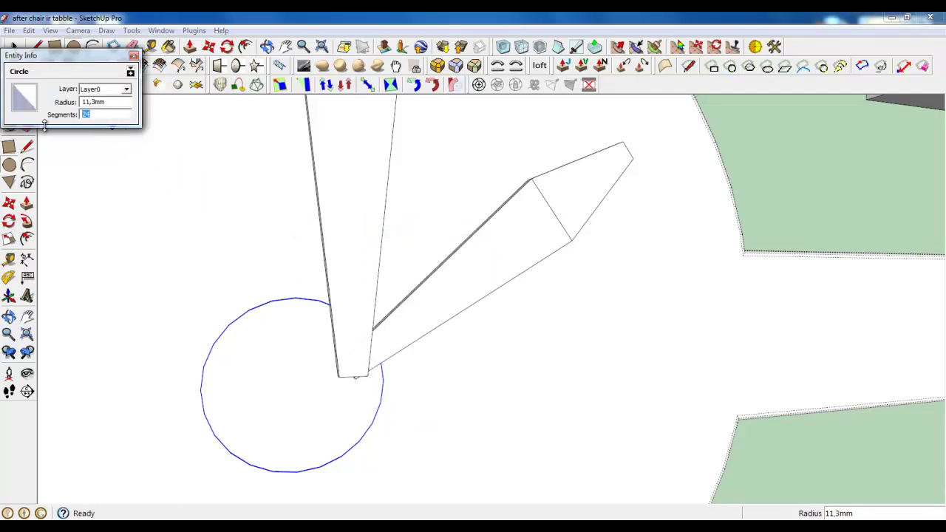
{"action": "type", "text": "40"}
{"action": "left_click", "coordinate": [134, 56]}
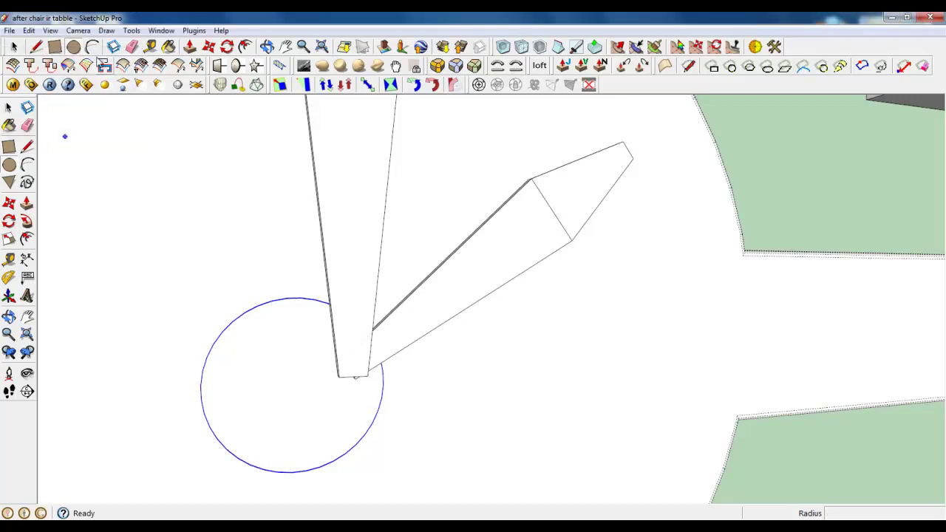
Step: Group the circle face and extrude it 4 mm inside its group
{"action": "right_click", "coordinate": [249, 361]}
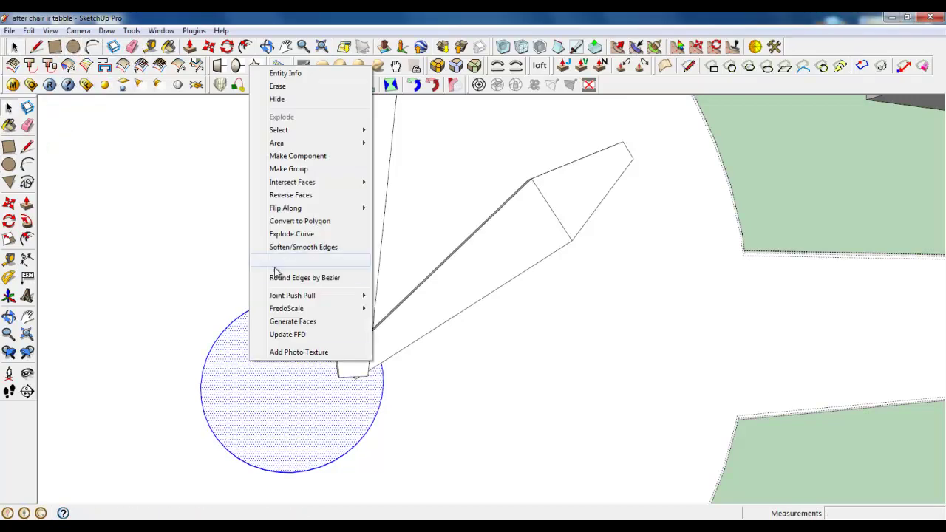
{"action": "left_click", "coordinate": [288, 171]}
{"action": "double_click", "coordinate": [293, 346]}
{"action": "left_click", "coordinate": [190, 46]}
{"action": "left_click", "coordinate": [272, 324]}
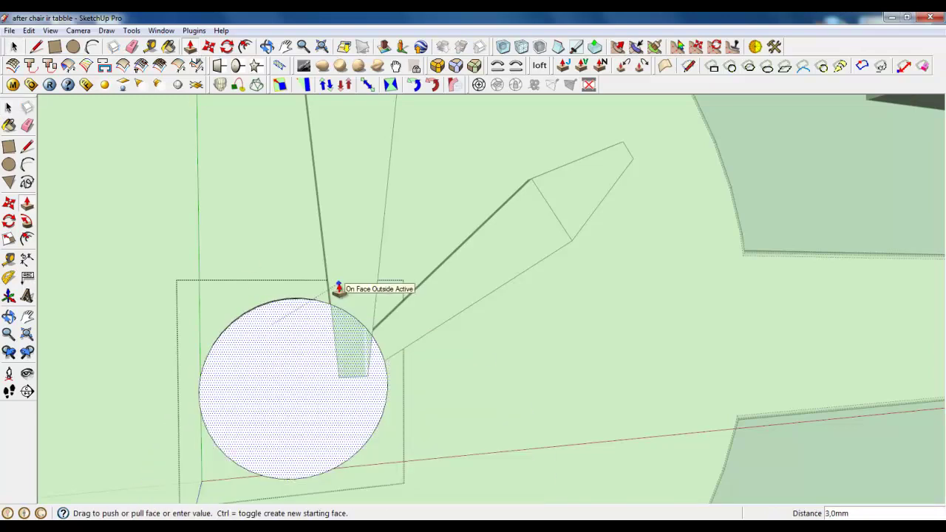
{"action": "left_click", "coordinate": [336, 288]}
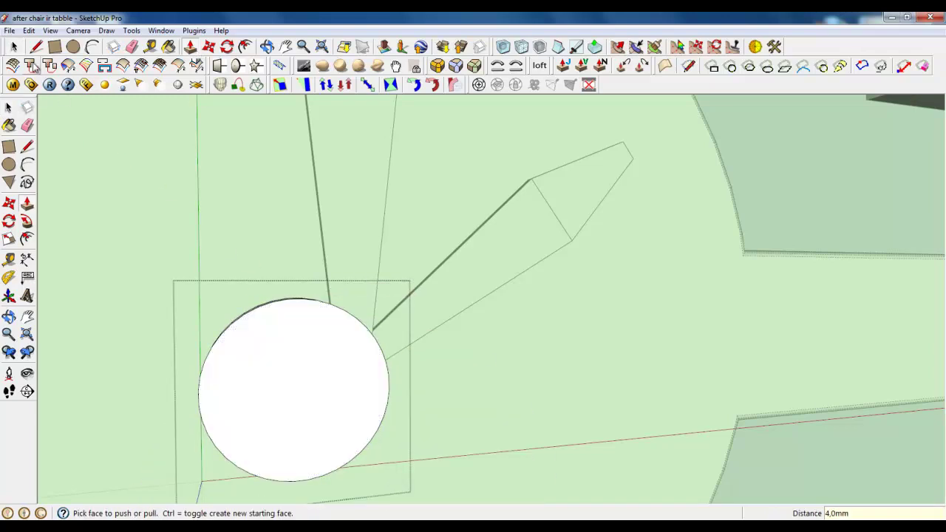
Step: Round the front edge of the disc with a 1 mm, 3-segment Round Corner and close its group
{"action": "key", "text": "space"}
{"action": "left_click", "coordinate": [293, 376]}
{"action": "left_click", "coordinate": [437, 65]}
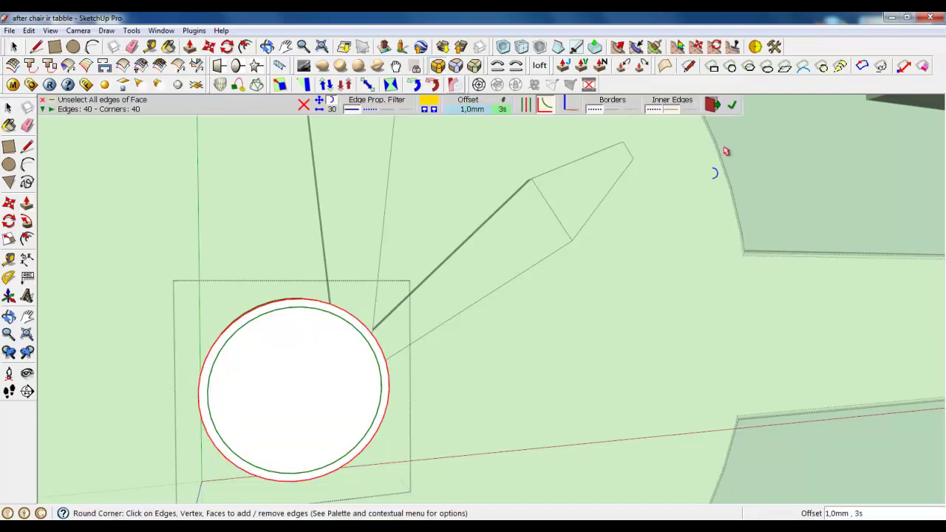
{"action": "left_click", "coordinate": [731, 105]}
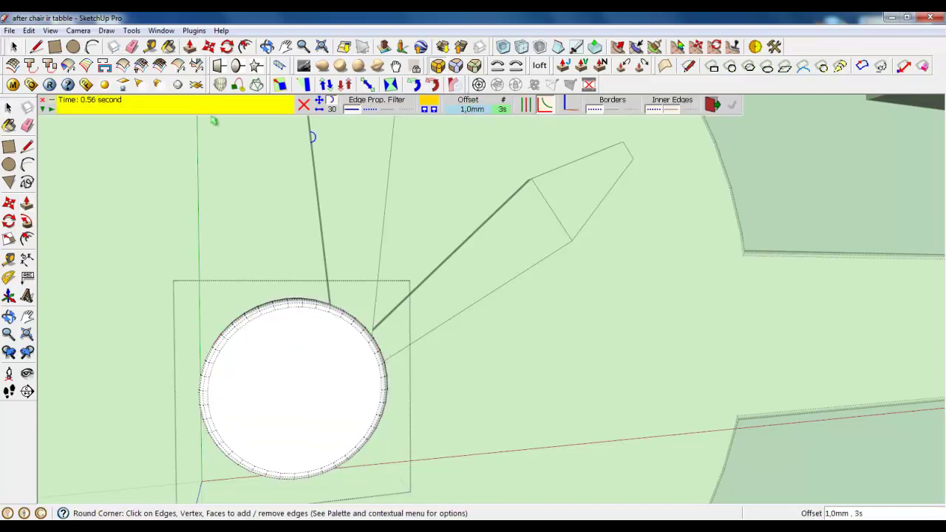
{"action": "left_click", "coordinate": [21, 45]}
{"action": "right_click", "coordinate": [198, 203]}
{"action": "left_click", "coordinate": [214, 212]}
{"action": "right_click", "coordinate": [216, 218]}
{"action": "left_click", "coordinate": [225, 224]}
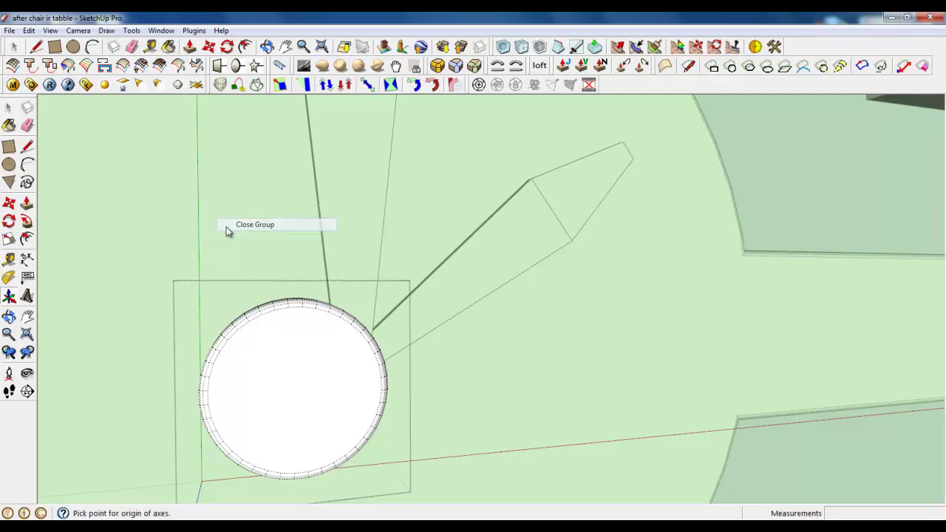
Step: Try to move the centre disc about 4.7 mm upwards, and undo the move
{"action": "left_click", "coordinate": [16, 48]}
{"action": "left_click", "coordinate": [289, 383]}
{"action": "left_click", "coordinate": [210, 47]}
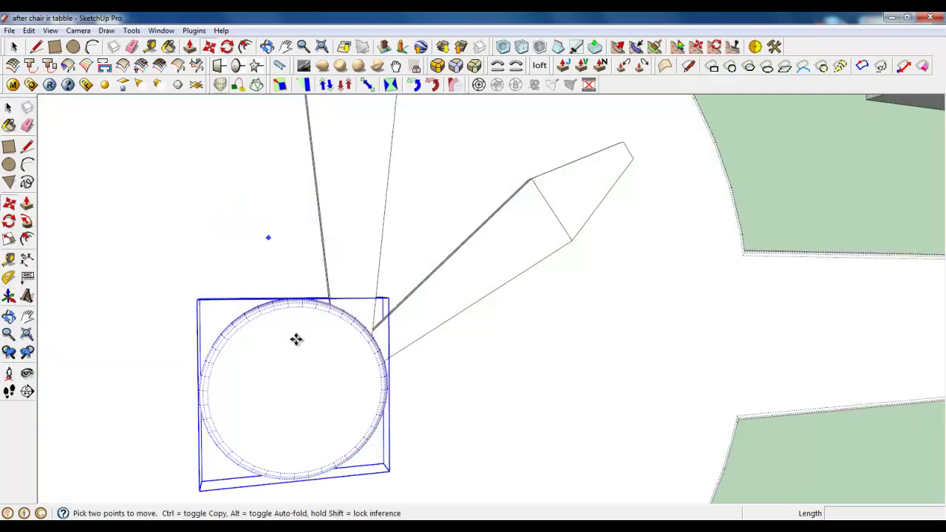
{"action": "left_click", "coordinate": [309, 387]}
{"action": "left_click", "coordinate": [308, 350]}
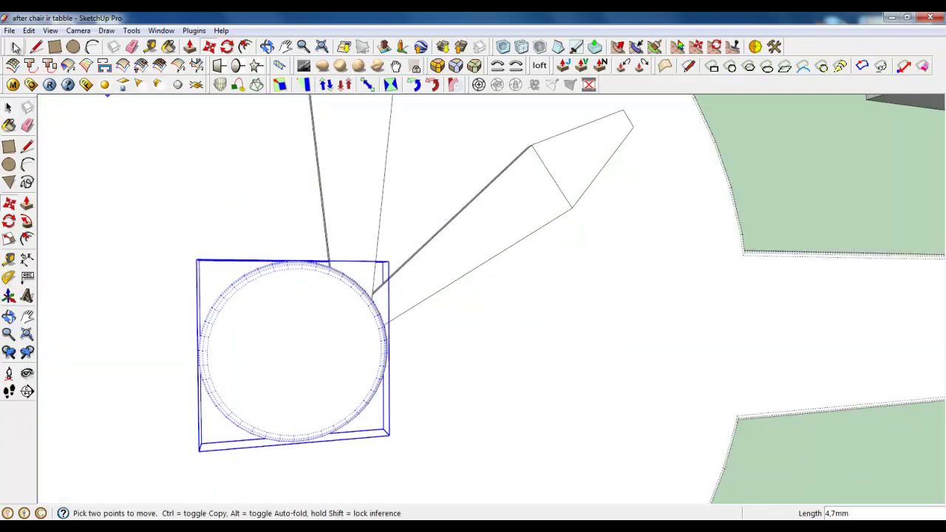
{"action": "left_click", "coordinate": [15, 47]}
{"action": "key", "text": "ctrl+z"}
Step: Unglue the centre disc and move it on its own so it covers the base ends of both clock hands
{"action": "scroll", "coordinate": [457, 280], "scroll_direction": "down", "scroll_amount": 3}
{"action": "middle_click_drag", "start_coordinate": [354, 248], "coordinate": [389, 235]}
{"action": "right_click", "coordinate": [389, 235]}
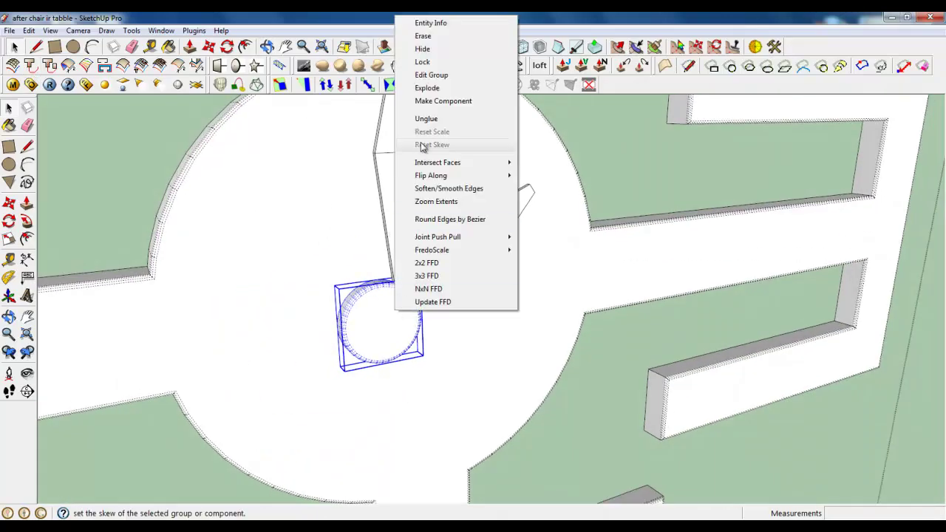
{"action": "key", "text": "Escape"}
{"action": "scroll", "coordinate": [389, 295], "scroll_direction": "up", "scroll_amount": 3}
{"action": "left_click", "coordinate": [210, 47]}
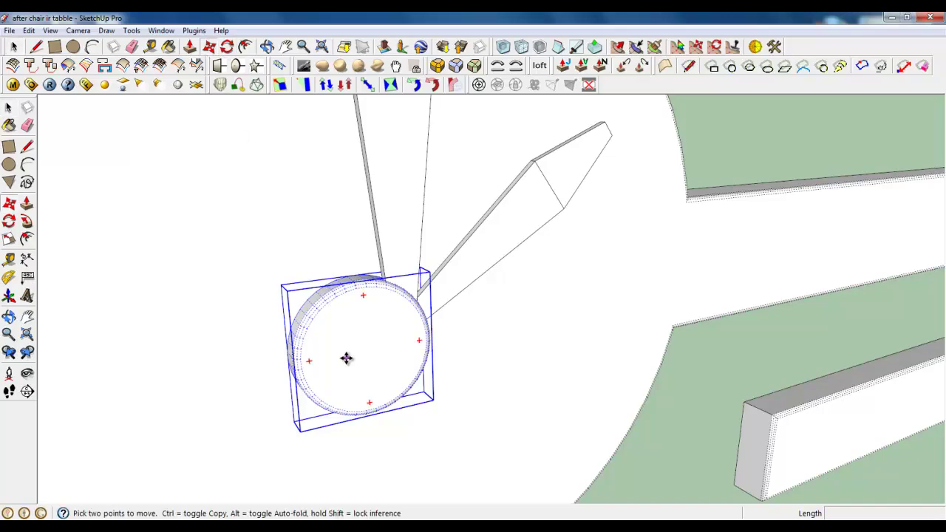
{"action": "left_click", "coordinate": [344, 359]}
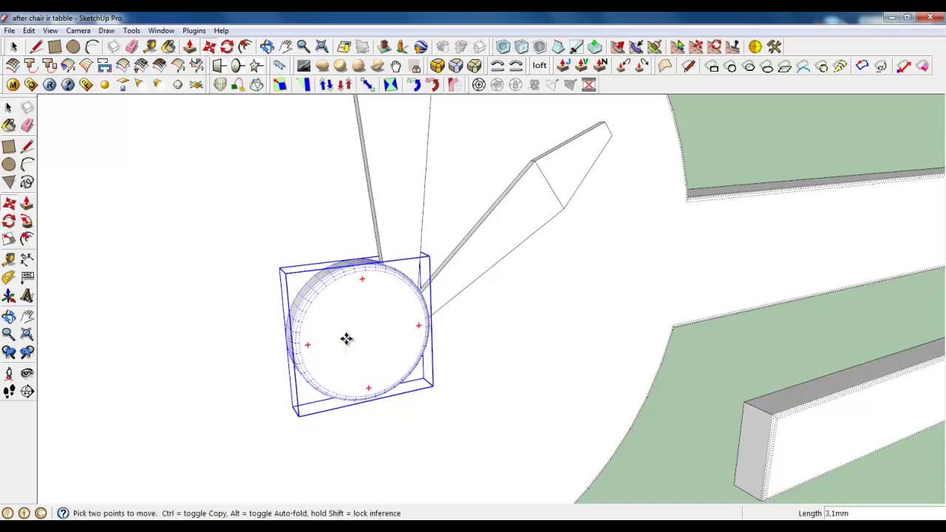
{"action": "left_click", "coordinate": [393, 334]}
{"action": "scroll", "coordinate": [393, 334], "scroll_direction": "down", "scroll_amount": 5}
{"action": "scroll", "coordinate": [412, 348], "scroll_direction": "up", "scroll_amount": 4}
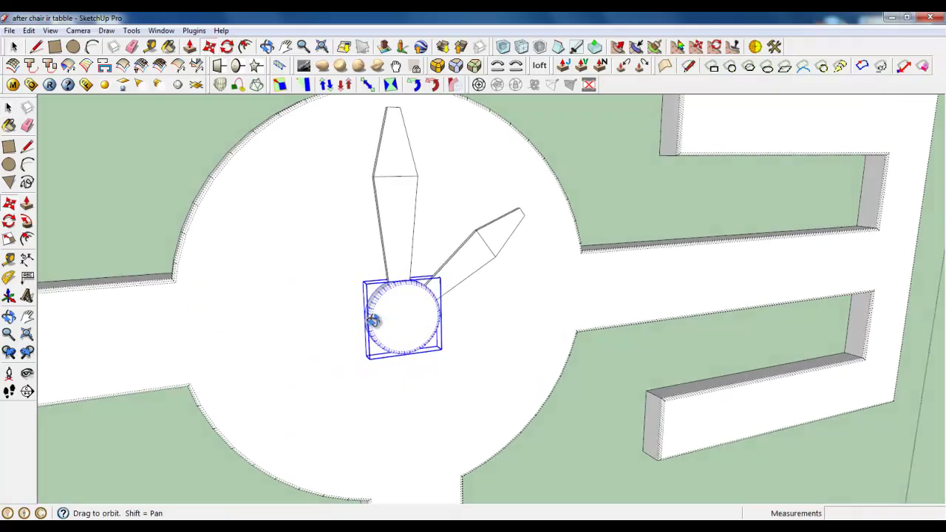
{"action": "left_click", "coordinate": [414, 331]}
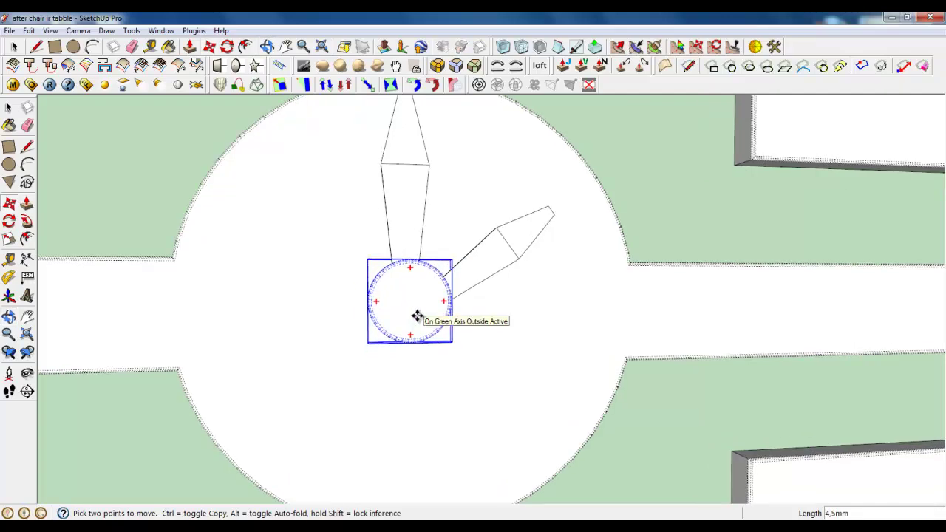
{"action": "left_click", "coordinate": [418, 321]}
Step: Delete the faces filling the openings of the 9 and the 6, and close the clock group
{"action": "scroll", "coordinate": [400, 297], "scroll_direction": "down", "scroll_amount": 3}
{"action": "scroll", "coordinate": [400, 297], "scroll_direction": "down", "scroll_amount": 4}
{"action": "mouse_move", "coordinate": [401, 295]}
{"action": "middle_mouse_down"}
{"action": "mouse_move", "coordinate": [397, 287]}
{"action": "mouse_move", "coordinate": [410, 294]}
{"action": "middle_mouse_up"}
{"action": "left_click", "coordinate": [13, 46]}
{"action": "left_click", "coordinate": [298, 309]}
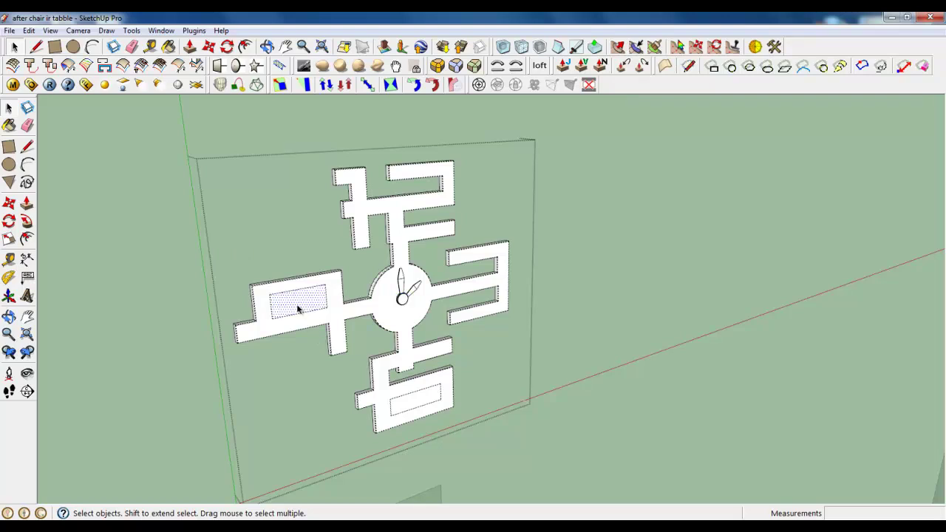
{"action": "key", "text": "Delete"}
{"action": "left_click", "coordinate": [411, 398]}
{"action": "key", "text": "Delete"}
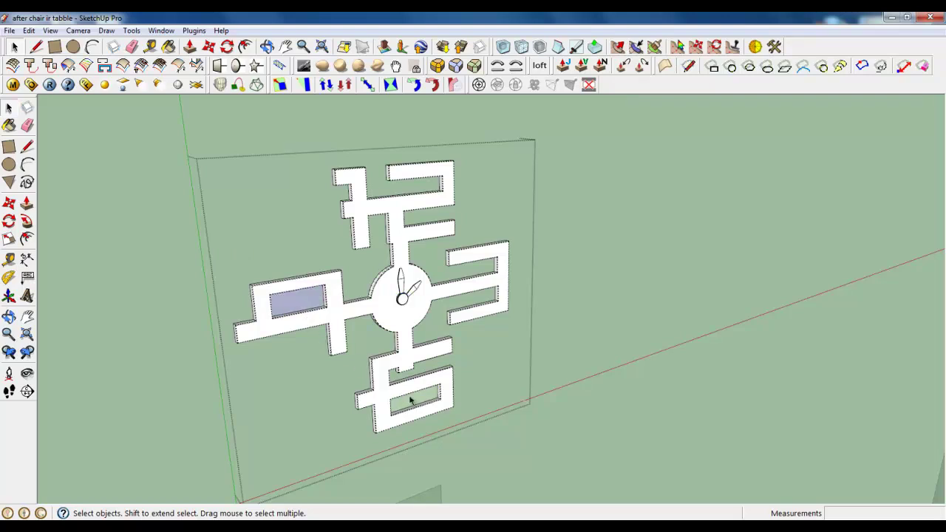
{"action": "left_click", "coordinate": [315, 304]}
{"action": "key", "text": "Delete"}
{"action": "right_click", "coordinate": [497, 351]}
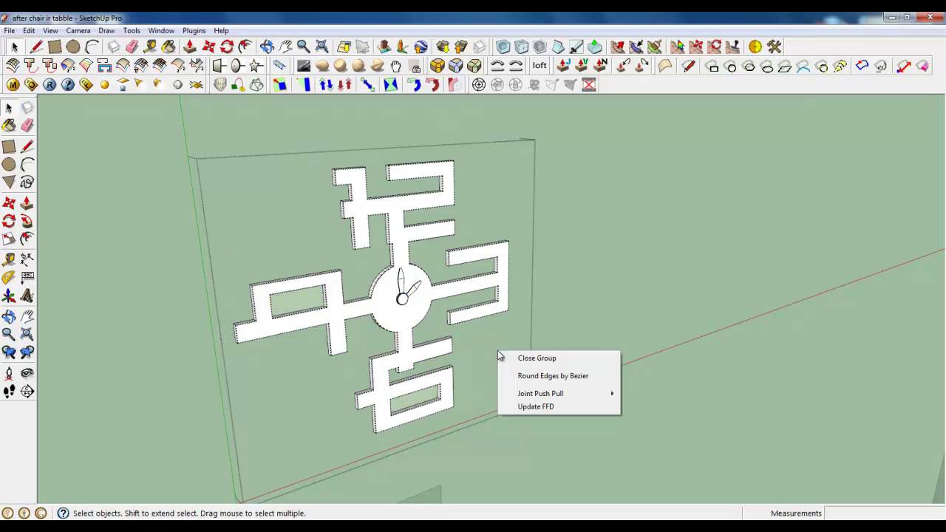
{"action": "left_click", "coordinate": [517, 358]}
Step: Turn off the display of hidden geometry
{"action": "scroll", "coordinate": [439, 285], "scroll_direction": "down", "scroll_amount": 3}
{"action": "left_click", "coordinate": [367, 233]}
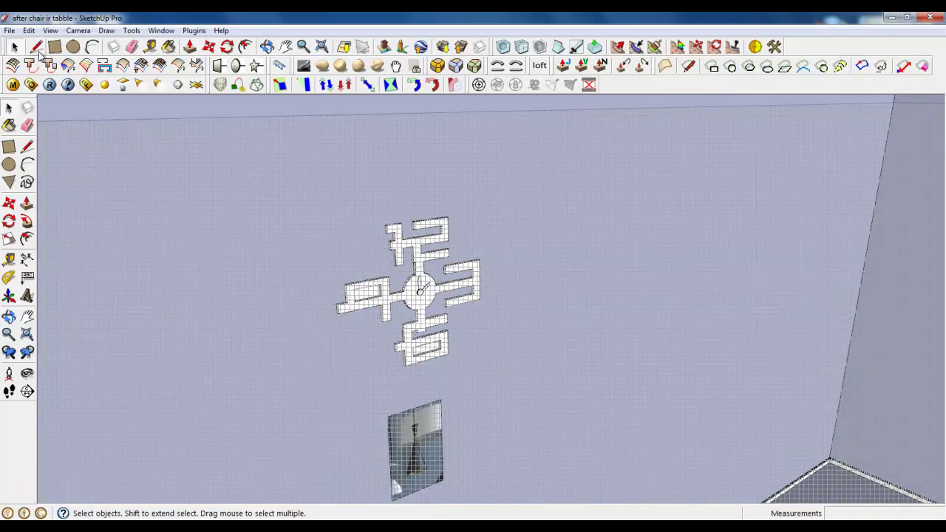
{"action": "left_click", "coordinate": [50, 30]}
{"action": "left_click", "coordinate": [84, 71]}
Step: Open the pendant lamp's reference image group below the clock and select the traced right-half profile face
{"action": "scroll", "coordinate": [488, 285], "scroll_direction": "down", "scroll_amount": 3}
{"action": "scroll", "coordinate": [464, 396], "scroll_direction": "up", "scroll_amount": 3}
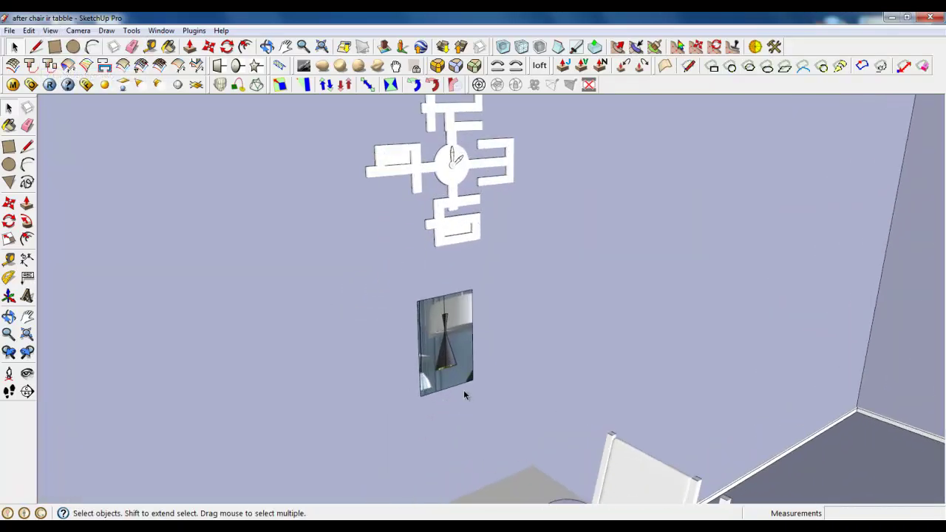
{"action": "middle_click_drag", "start_coordinate": [464, 395], "coordinate": [386, 342]}
{"action": "scroll", "coordinate": [459, 334], "scroll_direction": "up", "scroll_amount": 5}
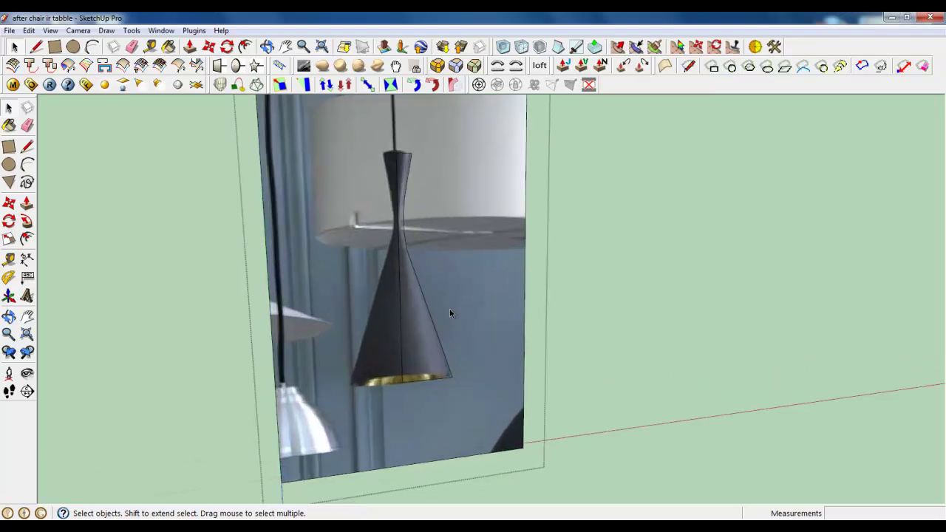
{"action": "scroll", "coordinate": [451, 311], "scroll_direction": "down", "scroll_amount": 4}
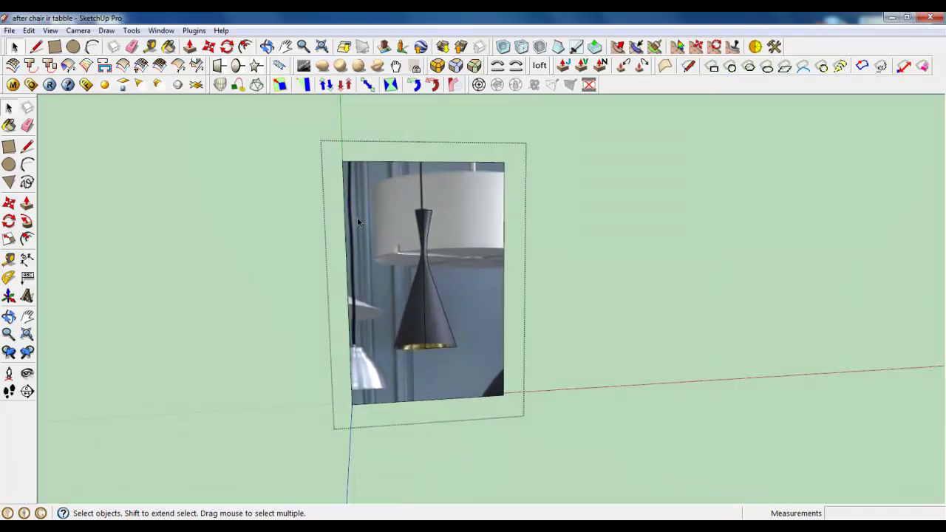
{"action": "scroll", "coordinate": [427, 270], "scroll_direction": "up", "scroll_amount": 6}
{"action": "left_click", "coordinate": [427, 308]}
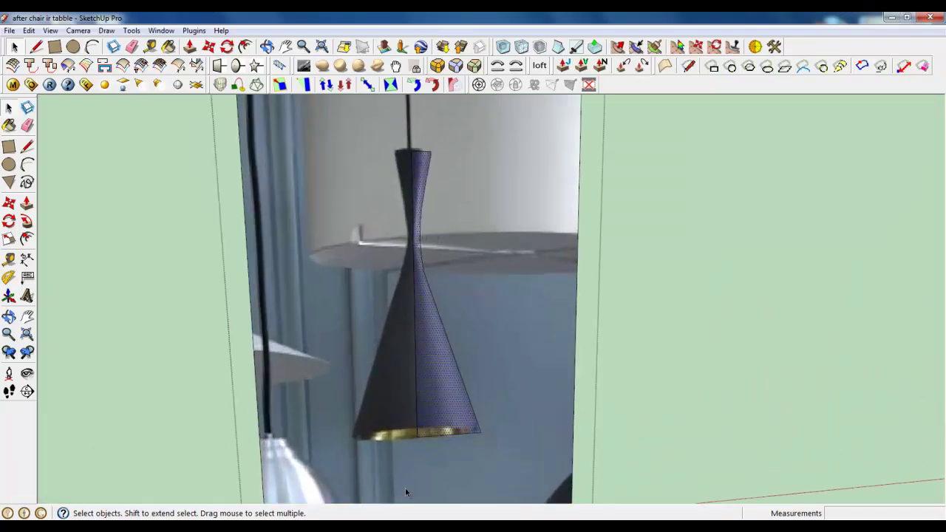
Step: Erase the reference picture and its border edges around the lamp, keeping only the traced half profile
{"action": "scroll", "coordinate": [421, 226], "scroll_direction": "up", "scroll_amount": 3}
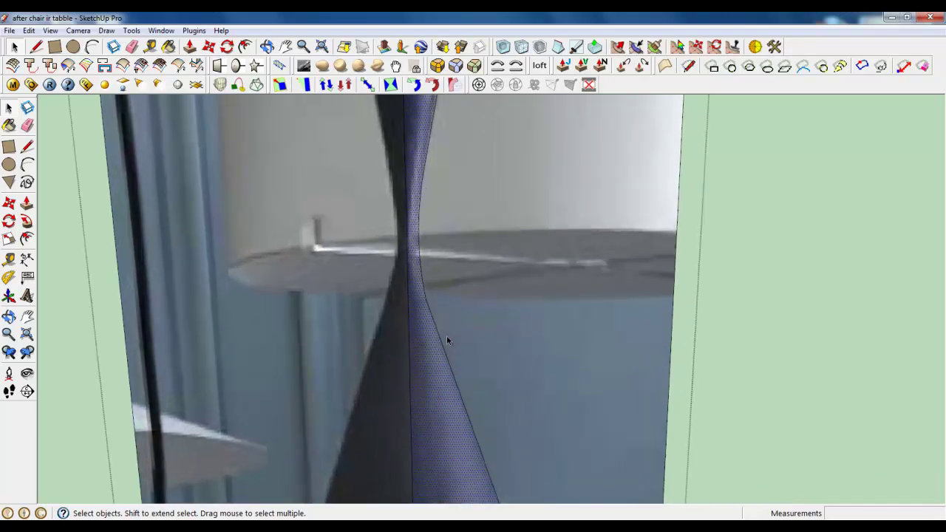
{"action": "scroll", "coordinate": [436, 159], "scroll_direction": "down", "scroll_amount": 5}
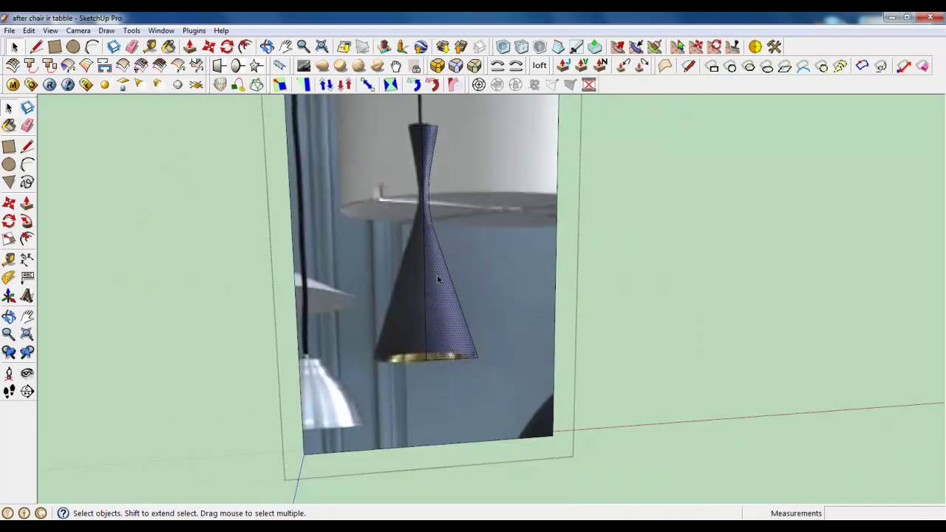
{"action": "left_click", "coordinate": [131, 46]}
{"action": "left_click_drag", "start_coordinate": [371, 135], "coordinate": [429, 120]}
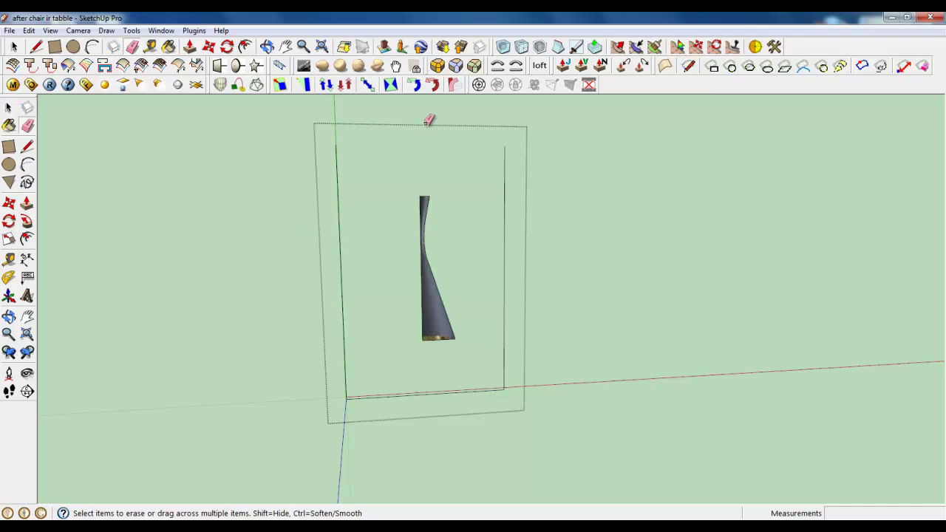
{"action": "left_click_drag", "start_coordinate": [488, 381], "coordinate": [336, 277]}
{"action": "left_click_drag", "start_coordinate": [419, 400], "coordinate": [425, 398]}
{"action": "mouse_move", "coordinate": [425, 397]}
{"action": "middle_mouse_down"}
{"action": "mouse_move", "coordinate": [475, 359]}
{"action": "mouse_move", "coordinate": [355, 295]}
{"action": "middle_mouse_up"}
Step: Move the traced lamp half profile away from the wall so it stands over the table top
{"action": "left_click", "coordinate": [73, 47]}
{"action": "left_click", "coordinate": [16, 47]}
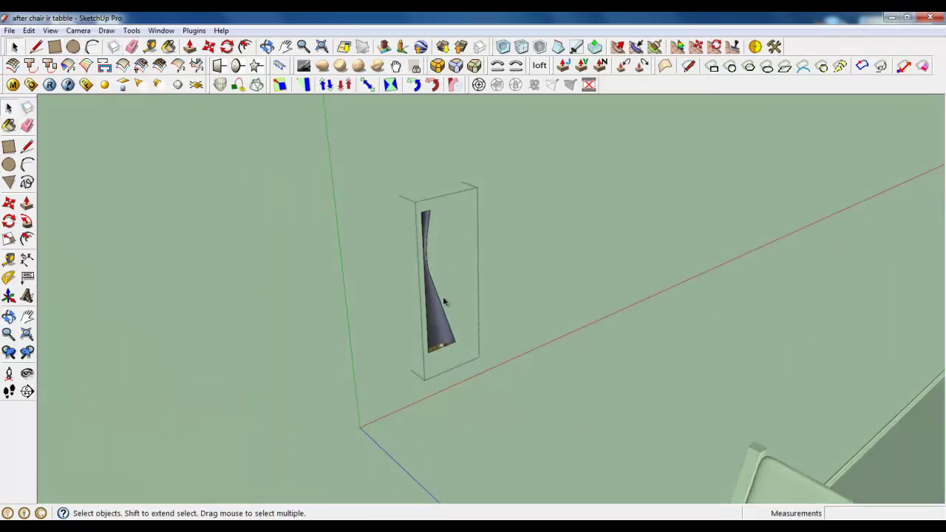
{"action": "left_click", "coordinate": [436, 324]}
{"action": "left_click", "coordinate": [209, 46]}
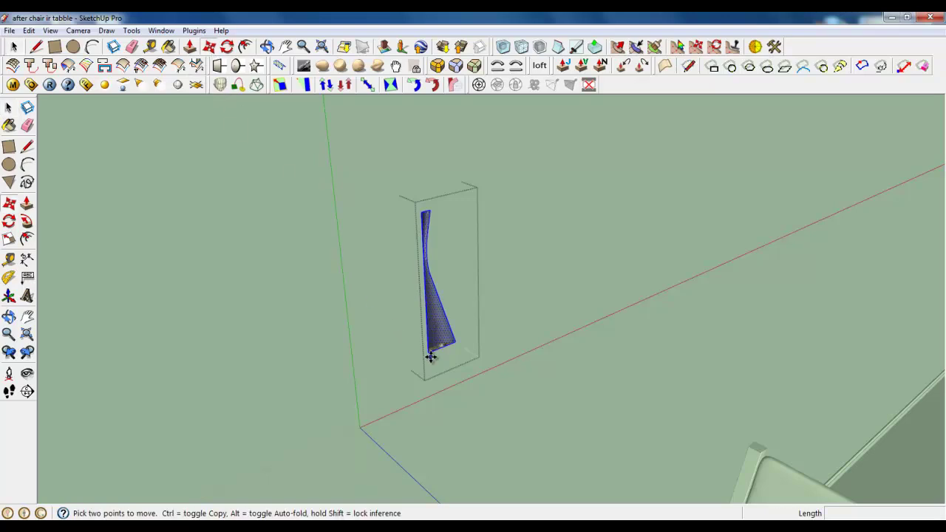
{"action": "left_click", "coordinate": [432, 356]}
{"action": "scroll", "coordinate": [373, 172], "scroll_direction": "down", "scroll_amount": 5}
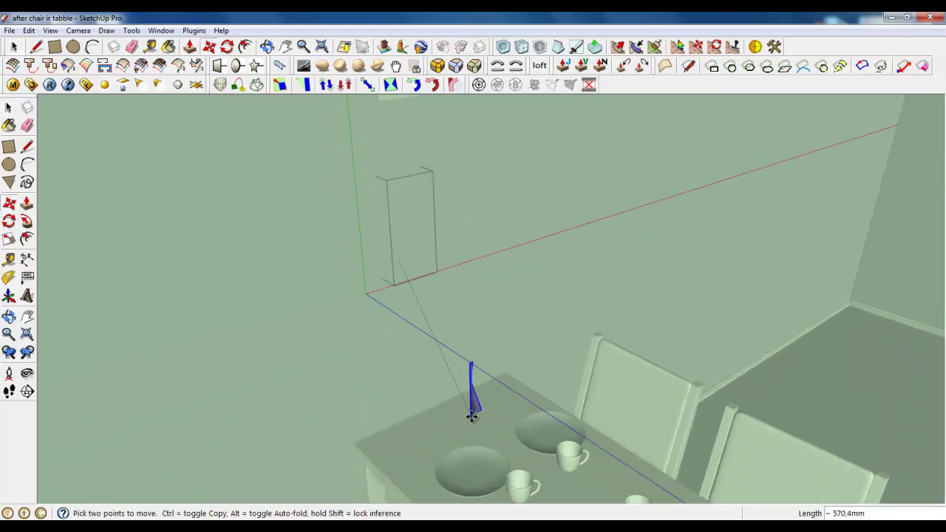
{"action": "scroll", "coordinate": [477, 421], "scroll_direction": "up", "scroll_amount": 8}
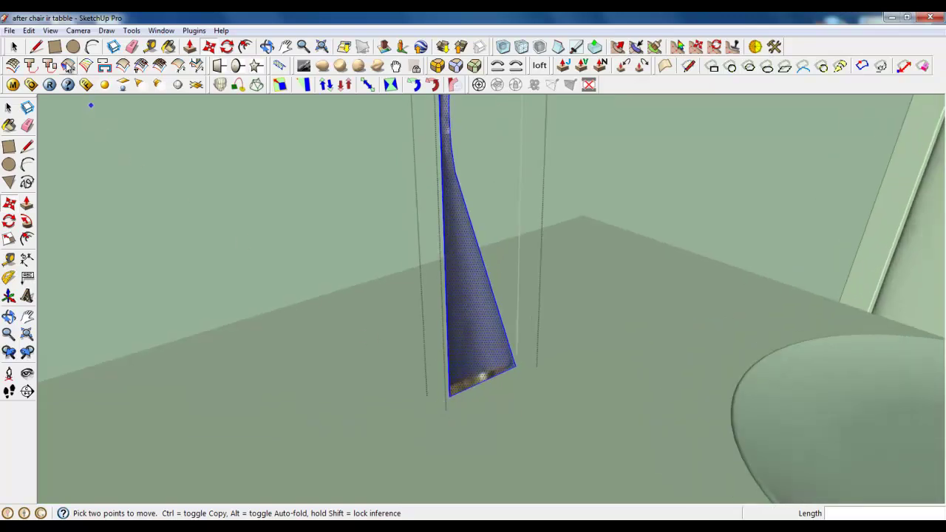
Step: Draw a horizontal circle of about 16.2 mm radius centred on the profile's lower inner corner and set it to 40 segments
{"action": "left_click", "coordinate": [72, 46]}
{"action": "left_click", "coordinate": [450, 397]}
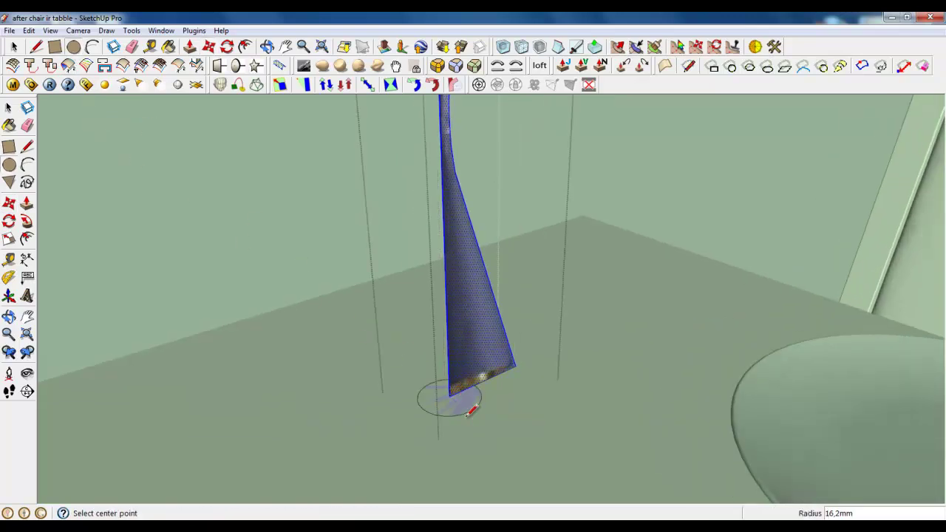
{"action": "left_click", "coordinate": [469, 412]}
{"action": "right_click", "coordinate": [468, 412]}
{"action": "left_click", "coordinate": [489, 220]}
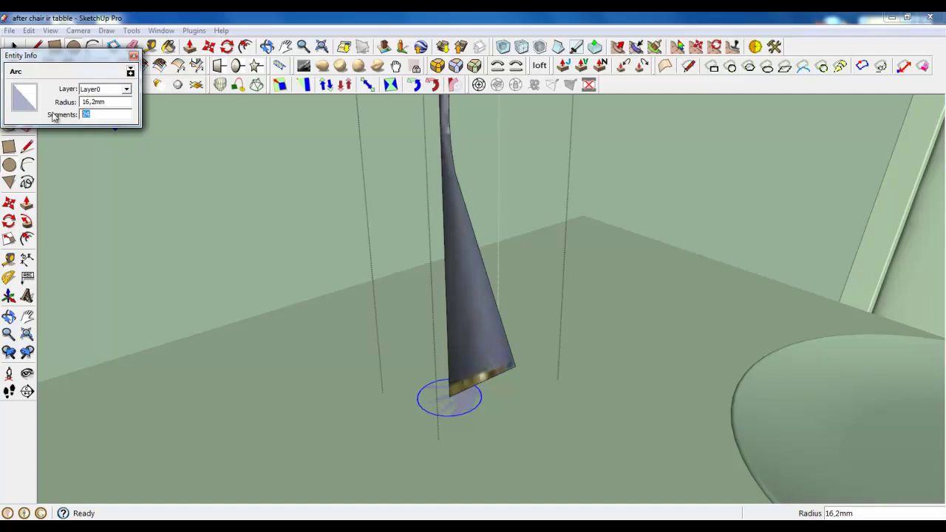
{"action": "type", "text": "40"}
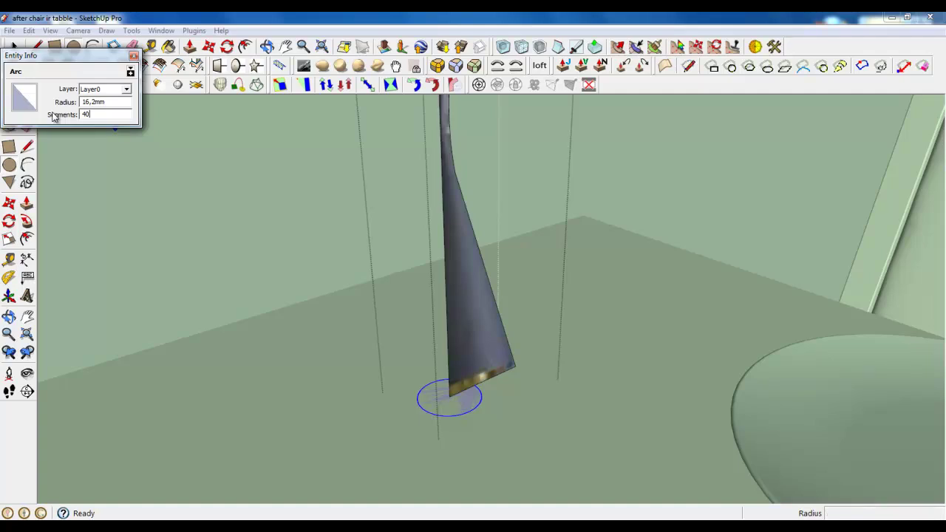
{"action": "left_click", "coordinate": [134, 56]}
Step: Revolve the half profile around the circle with Follow Me to form the lamp body
{"action": "left_click", "coordinate": [26, 221]}
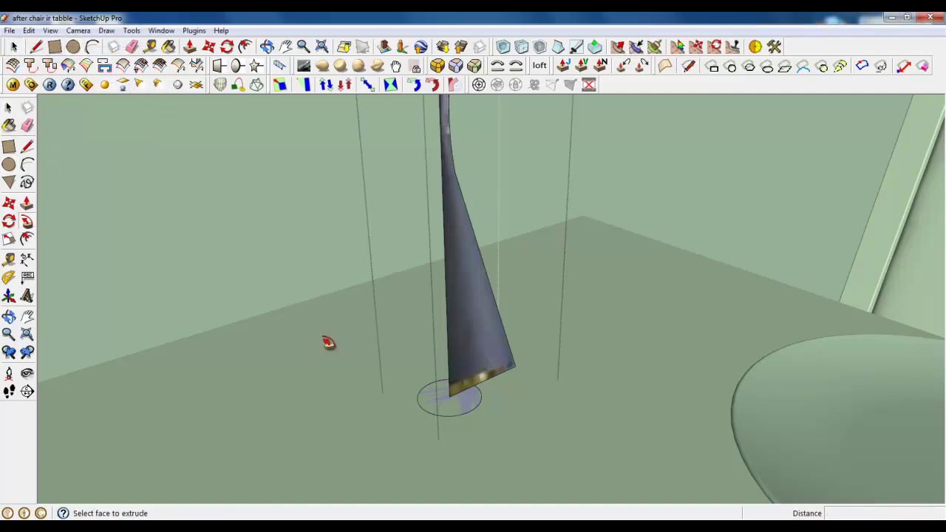
{"action": "left_click_drag", "start_coordinate": [465, 370], "coordinate": [512, 431]}
{"action": "scroll", "coordinate": [378, 434], "scroll_direction": "down", "scroll_amount": 3}
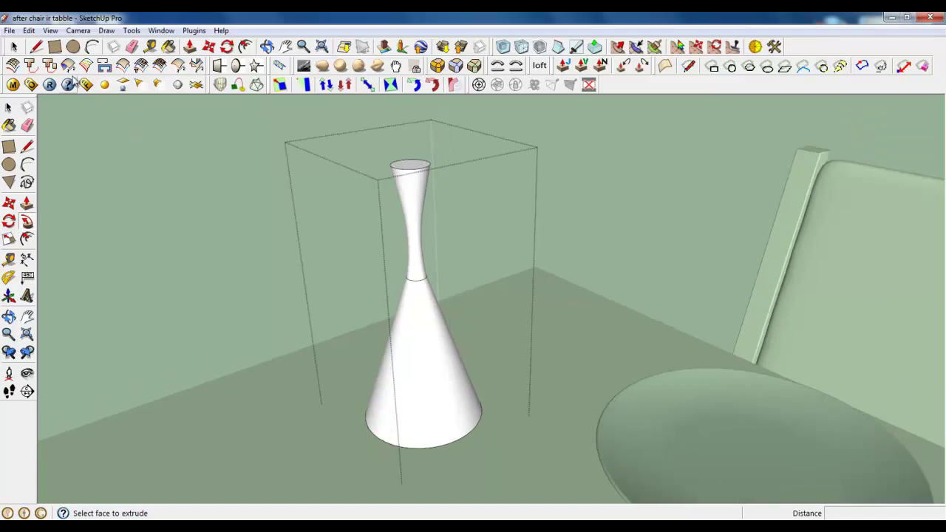
Step: Delete the Pendants1 reference picture material from the model and close the lamp group
{"action": "left_click", "coordinate": [13, 47]}
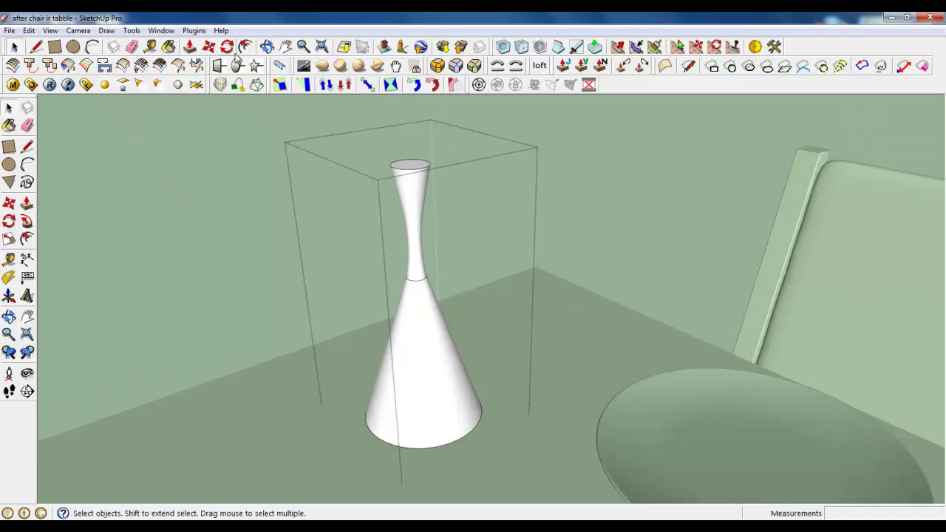
{"action": "left_click", "coordinate": [167, 45]}
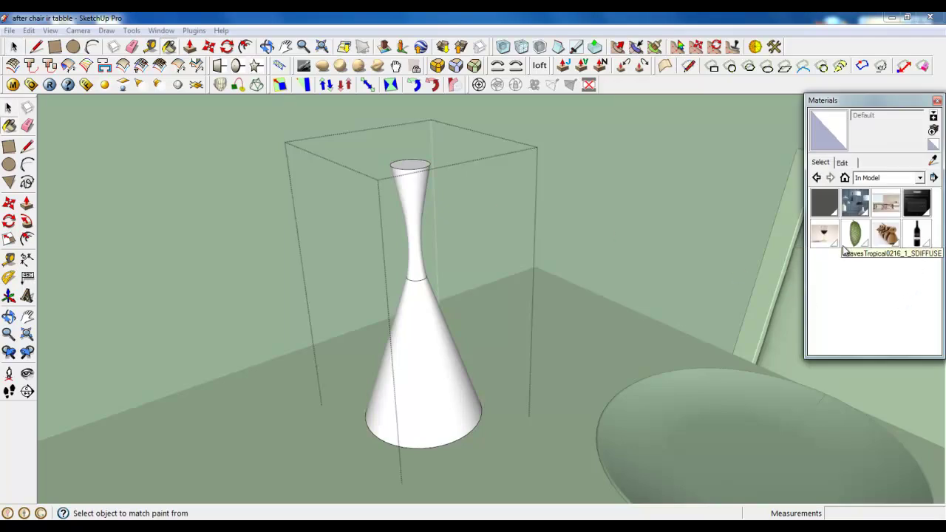
{"action": "left_click", "coordinate": [857, 206]}
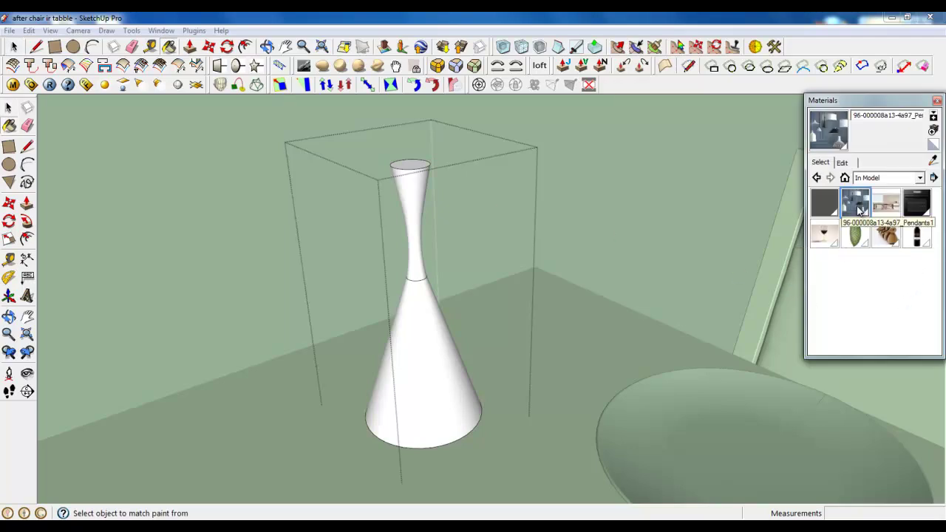
{"action": "right_click", "coordinate": [859, 211]}
{"action": "left_click", "coordinate": [857, 214]}
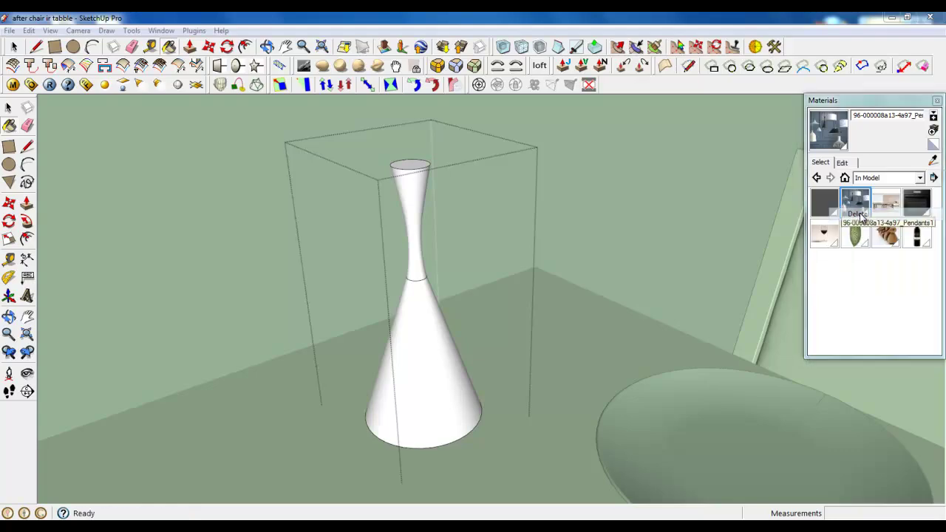
{"action": "left_click", "coordinate": [849, 257]}
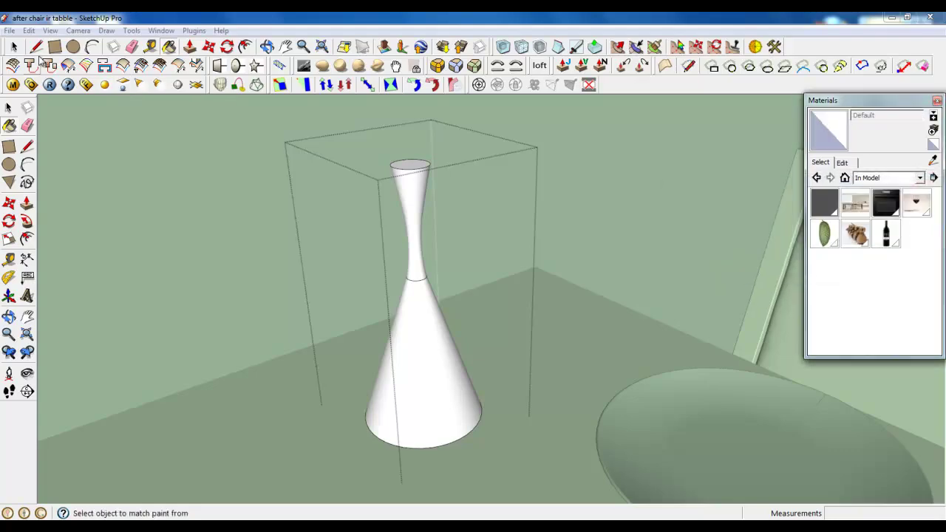
{"action": "right_click", "coordinate": [326, 352]}
{"action": "left_click", "coordinate": [13, 47]}
{"action": "right_click", "coordinate": [344, 397]}
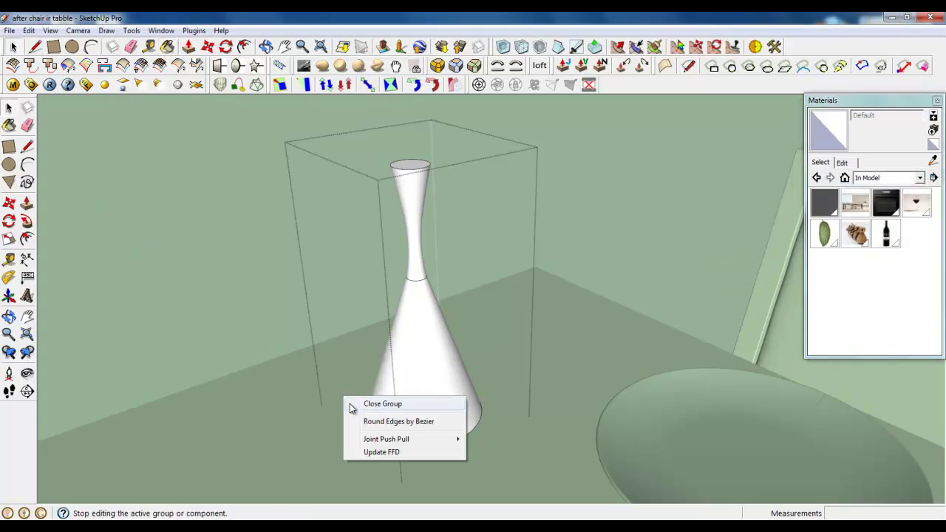
{"action": "left_click", "coordinate": [351, 404]}
Step: Reopen the lamp group, select the whole lamp body and move it up above the table
{"action": "middle_click_drag", "start_coordinate": [377, 411], "coordinate": [422, 322]}
{"action": "scroll", "coordinate": [418, 406], "scroll_direction": "up", "scroll_amount": 2}
{"action": "left_click", "coordinate": [418, 419]}
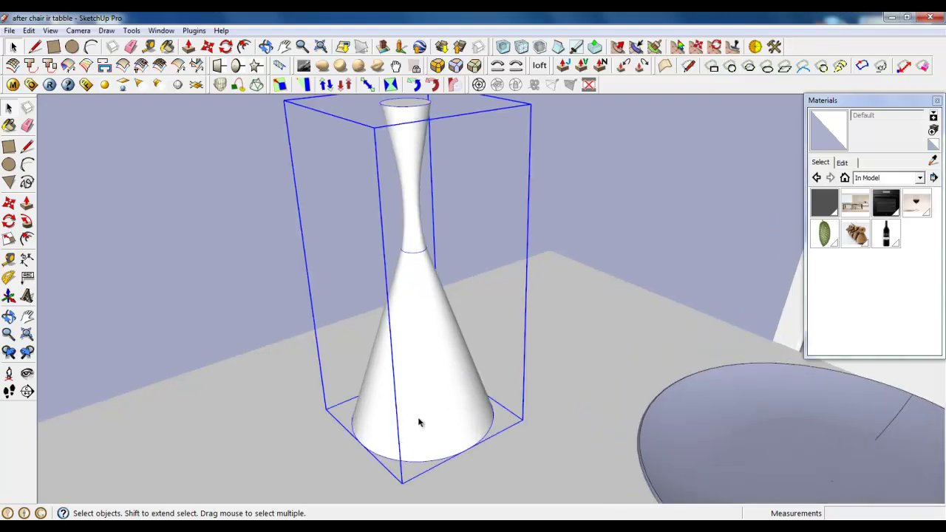
{"action": "double_click", "coordinate": [409, 376]}
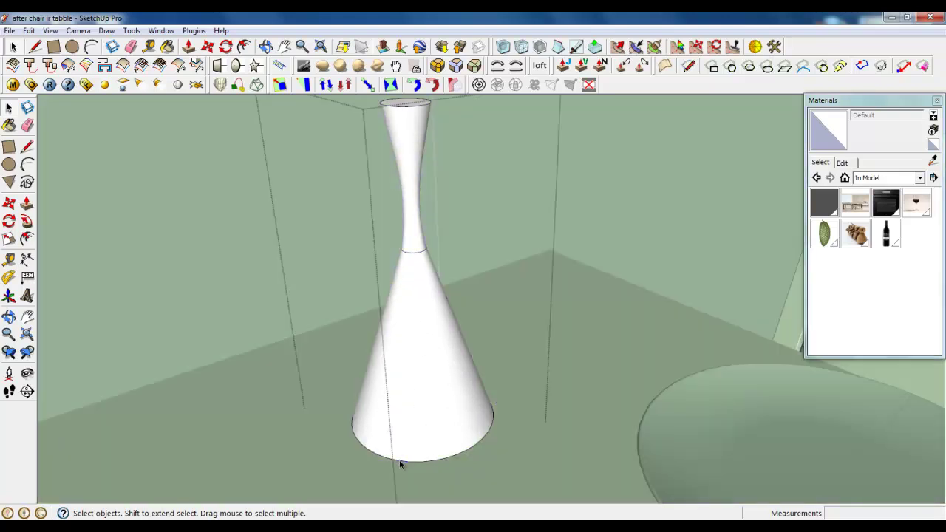
{"action": "triple_click", "coordinate": [401, 415]}
{"action": "left_click", "coordinate": [208, 46]}
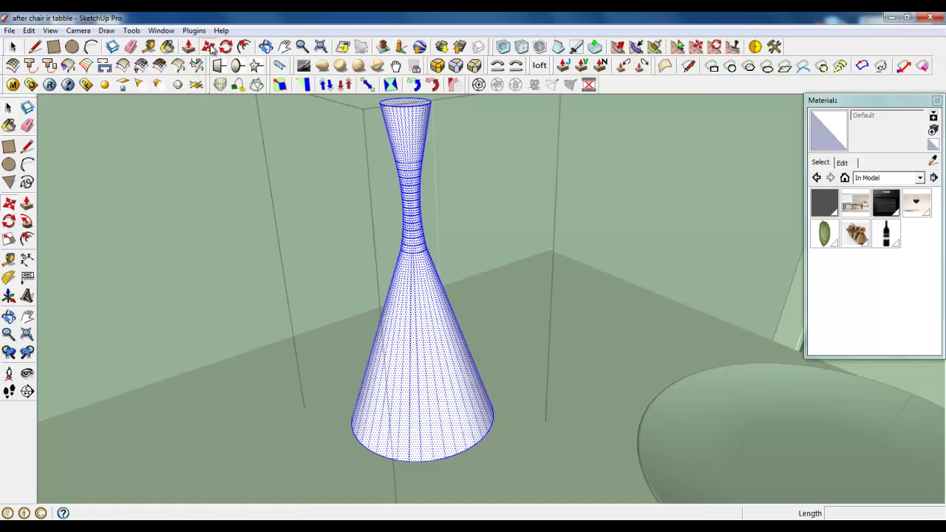
{"action": "left_click", "coordinate": [400, 392]}
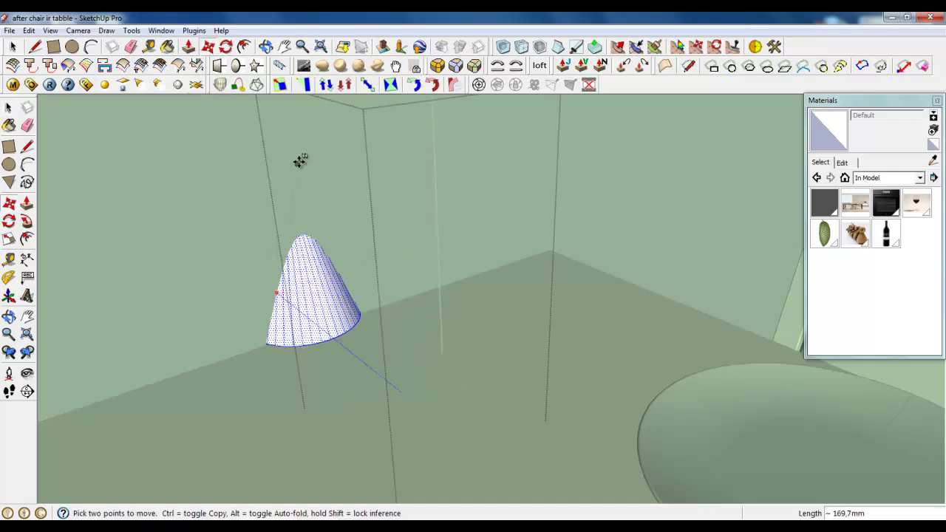
{"action": "left_click", "coordinate": [287, 141]}
Step: Cap the lamp's open underside by drawing a line across its rim, and erase that line to leave one face
{"action": "middle_click_drag", "start_coordinate": [411, 211], "coordinate": [387, 83]}
{"action": "left_click", "coordinate": [13, 46]}
{"action": "scroll", "coordinate": [385, 198], "scroll_direction": "up", "scroll_amount": 5}
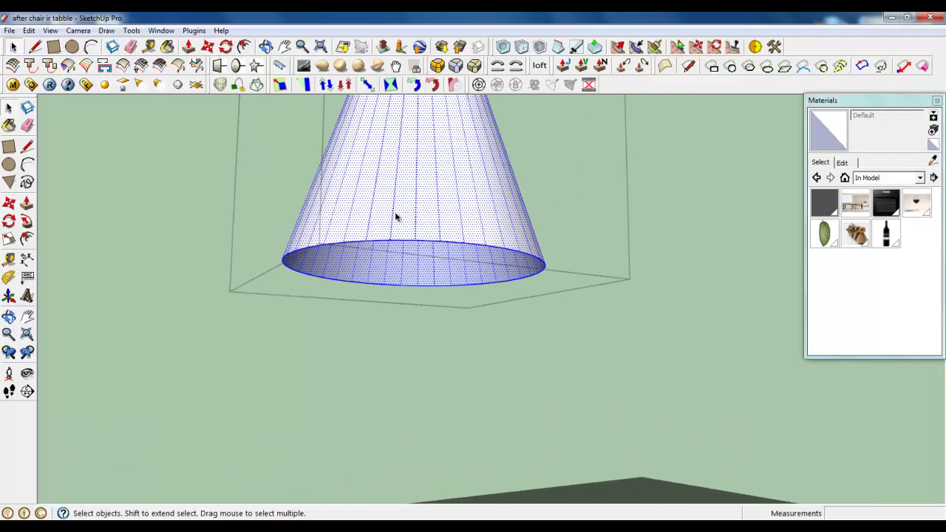
{"action": "key", "text": "l"}
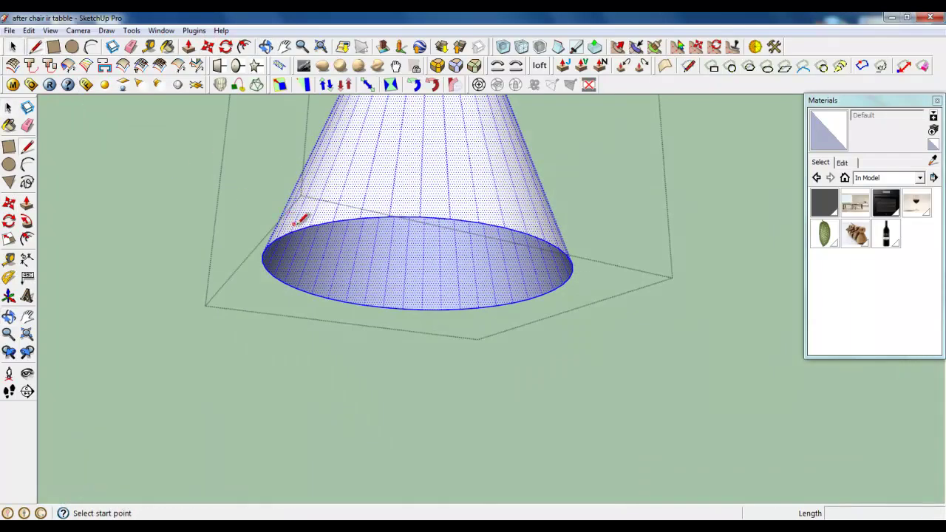
{"action": "left_click", "coordinate": [561, 283]}
{"action": "right_click", "coordinate": [529, 280]}
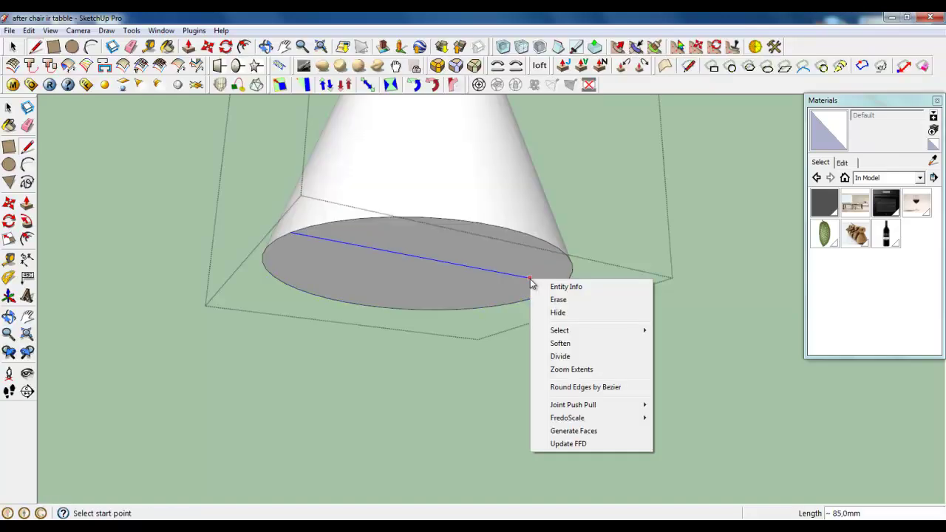
{"action": "left_click", "coordinate": [551, 297]}
Step: Offset the underside face's edge inward and push the inner face about 10 mm up into the lamp
{"action": "left_click", "coordinate": [244, 49]}
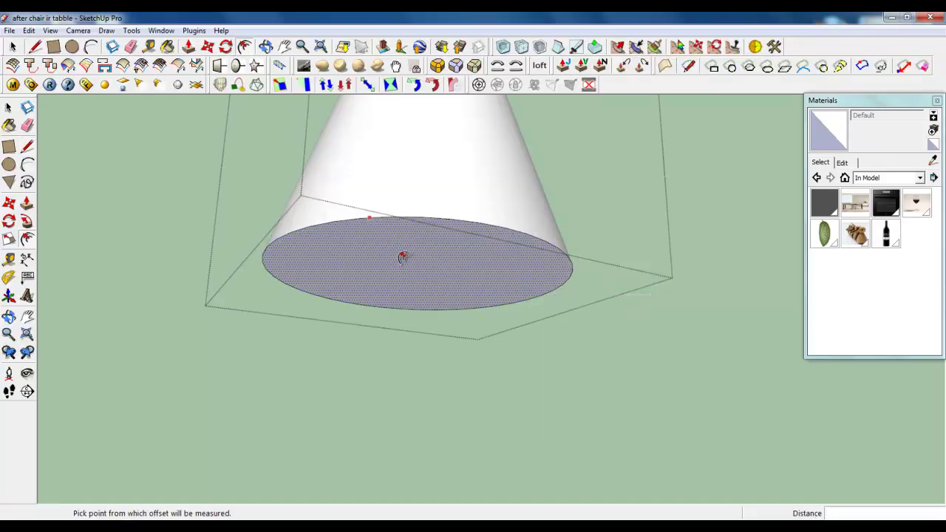
{"action": "left_click", "coordinate": [402, 257]}
{"action": "left_click", "coordinate": [386, 232]}
{"action": "left_click", "coordinate": [188, 46]}
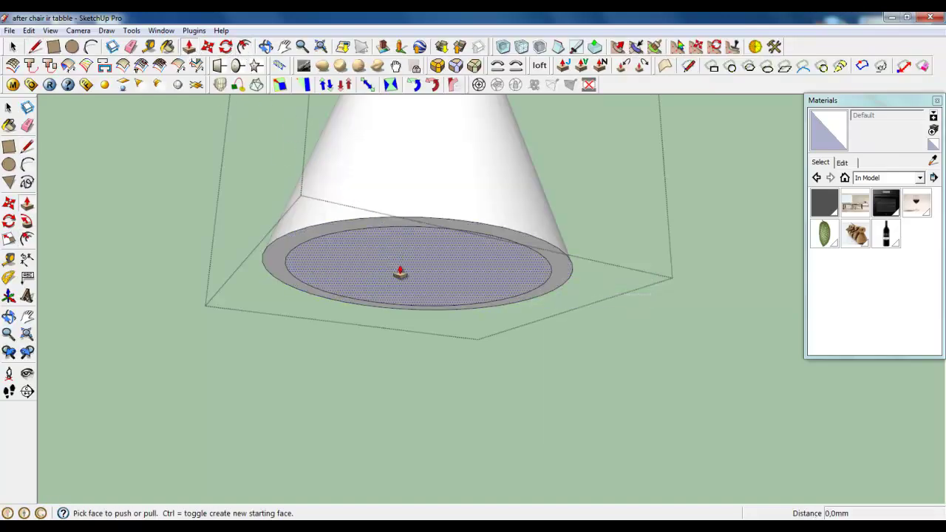
{"action": "left_click", "coordinate": [399, 272]}
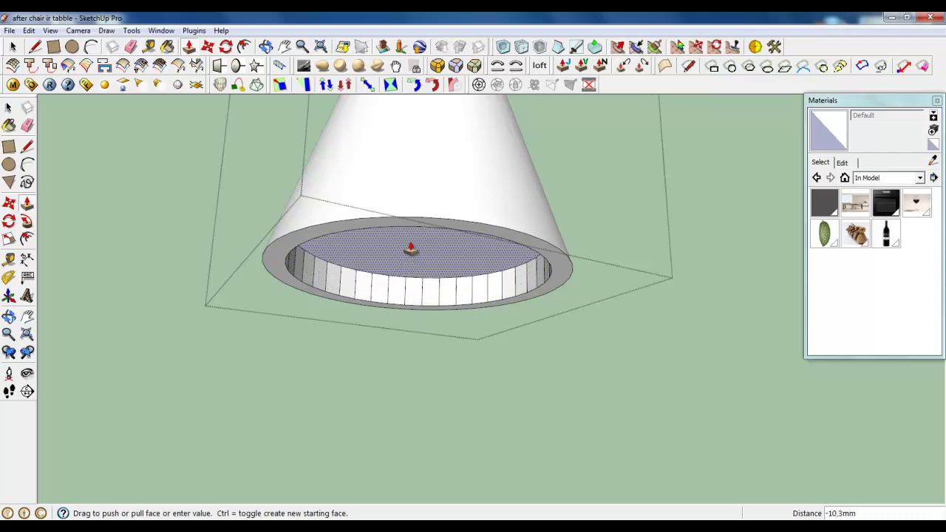
{"action": "left_click", "coordinate": [410, 255]}
Step: Round all edges of the bottom rim face with Round Corner at a 1 mm offset and 3 segments
{"action": "key", "text": "space"}
{"action": "left_click", "coordinate": [283, 247]}
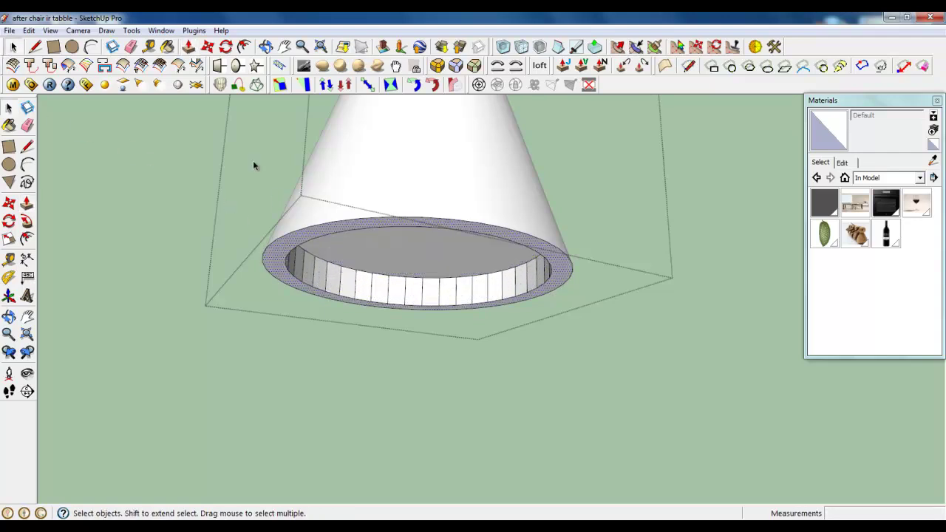
{"action": "left_click", "coordinate": [437, 66]}
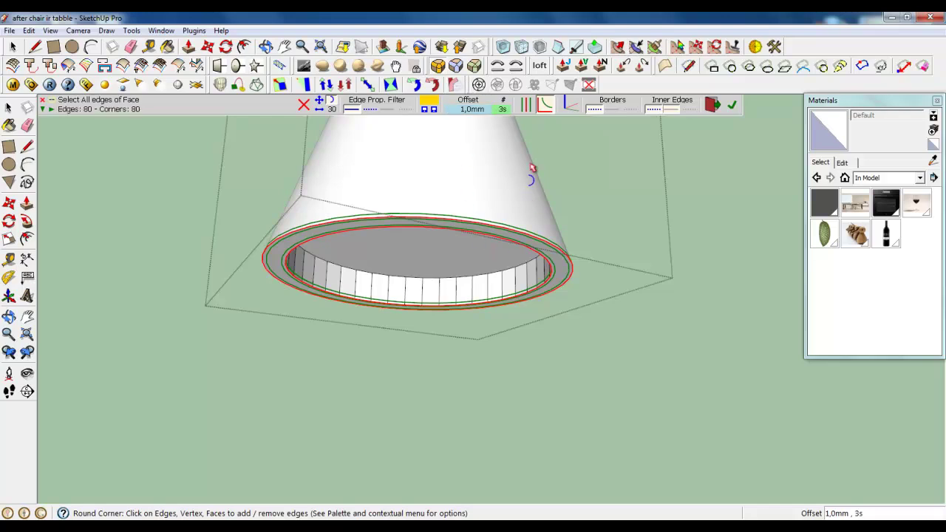
{"action": "left_click", "coordinate": [734, 110]}
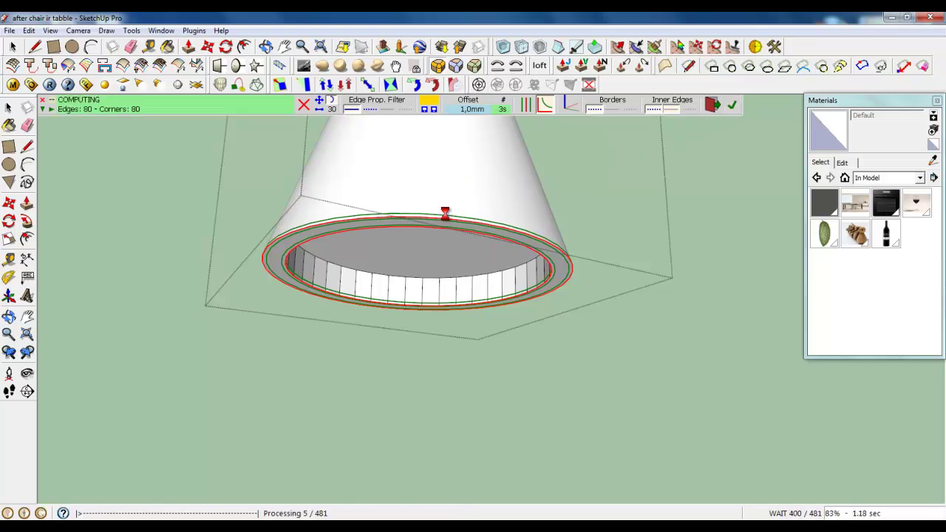
Step: Delete the face covering the lamp's bottom opening
{"action": "key", "text": "space"}
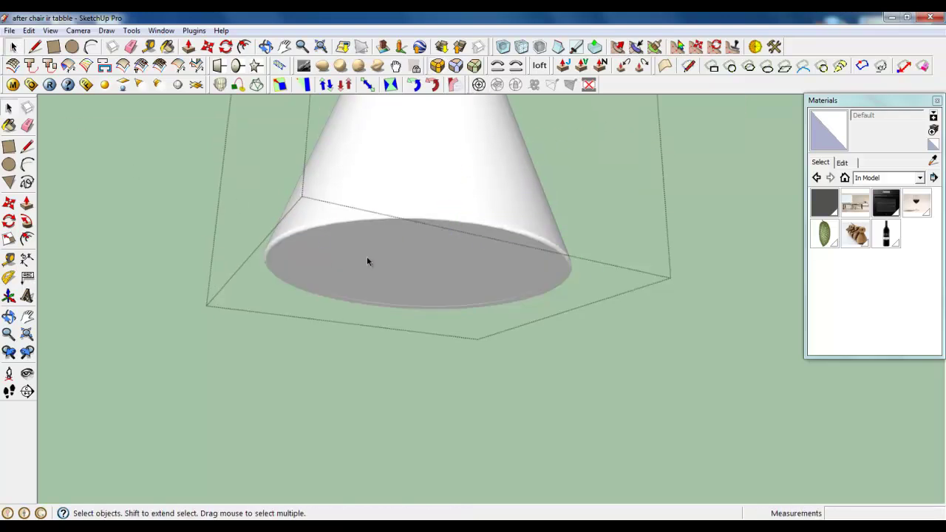
{"action": "left_click", "coordinate": [367, 257]}
{"action": "key", "text": "Delete"}
Step: Offset the edge of the lamp's top face inward about 11.2 mm to leave a small central circle
{"action": "middle_click_drag", "start_coordinate": [422, 175], "coordinate": [420, 343]}
{"action": "scroll", "coordinate": [475, 479], "scroll_direction": "down", "scroll_amount": 5}
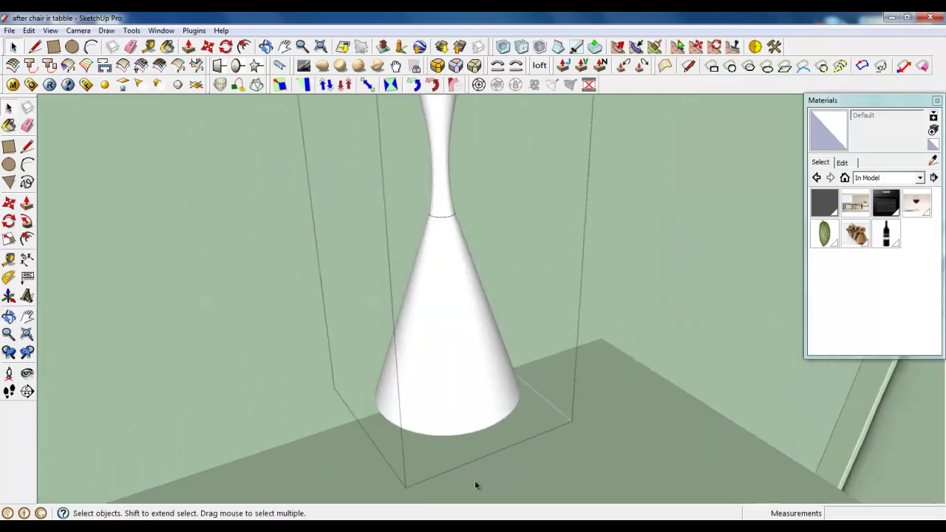
{"action": "scroll", "coordinate": [456, 268], "scroll_direction": "up", "scroll_amount": 10}
{"action": "middle_click_drag", "start_coordinate": [456, 199], "coordinate": [363, 213]}
{"action": "left_click", "coordinate": [363, 213]}
{"action": "left_click", "coordinate": [71, 47]}
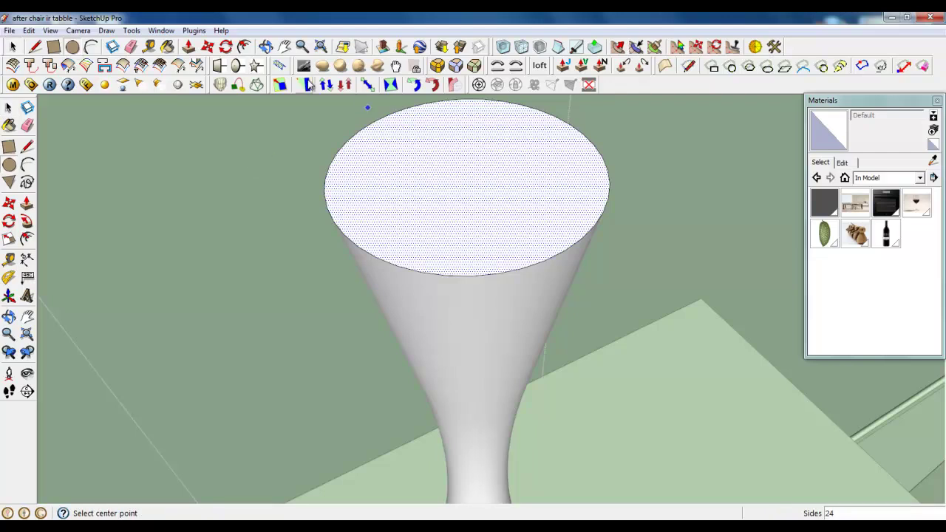
{"action": "left_click", "coordinate": [246, 47]}
{"action": "left_click", "coordinate": [551, 257]}
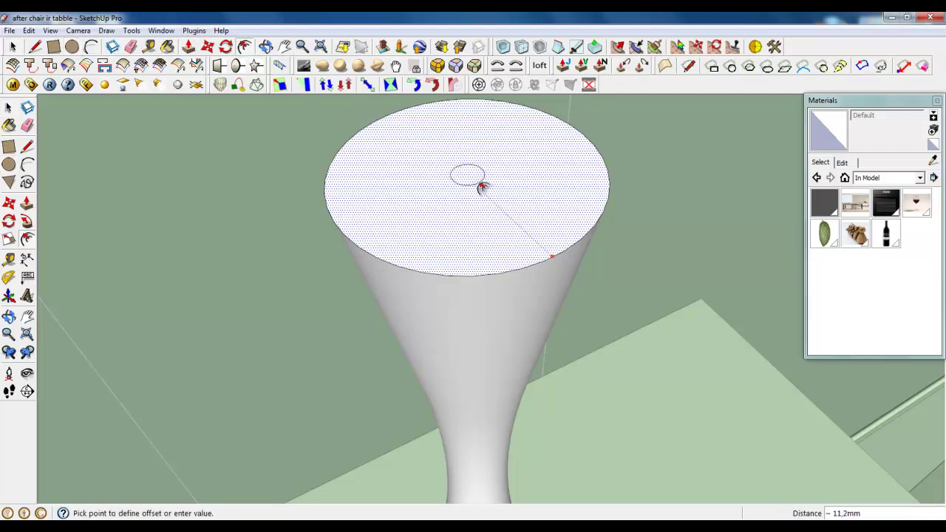
{"action": "left_click", "coordinate": [481, 187]}
Step: Make a group of the small central circle face on the lamp's top and open it for editing
{"action": "left_click", "coordinate": [189, 48]}
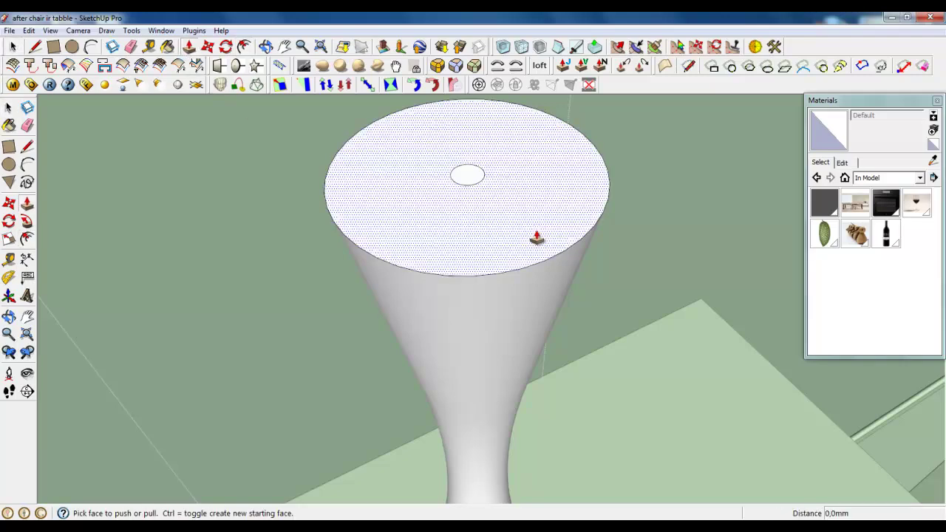
{"action": "key", "text": "space"}
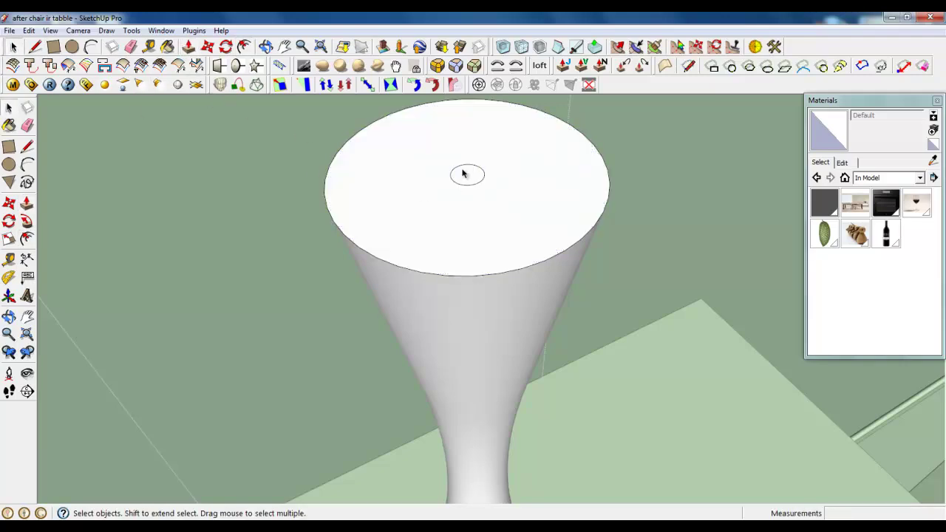
{"action": "right_click", "coordinate": [465, 172]}
{"action": "left_click", "coordinate": [517, 274]}
{"action": "double_click", "coordinate": [470, 176]}
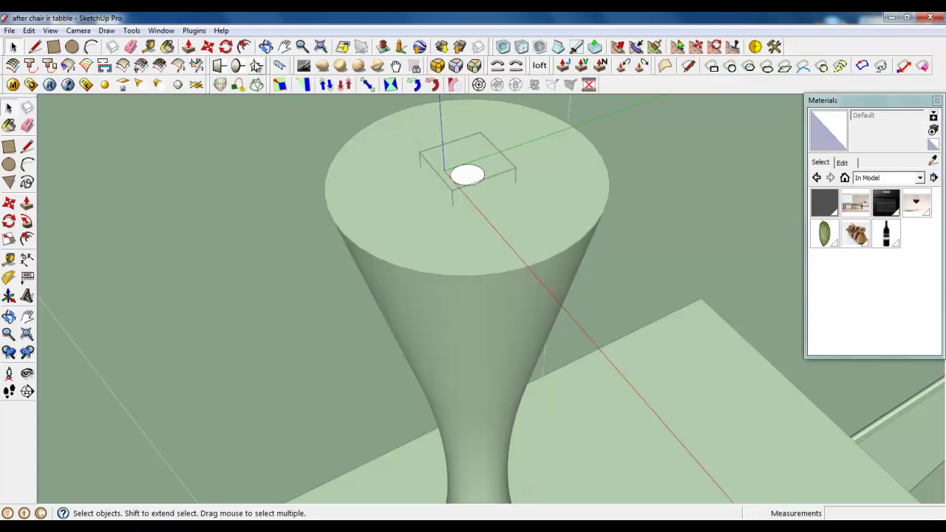
Step: Try to extrude the small circle on the lamp's top upward into a rod
{"action": "left_click", "coordinate": [188, 48]}
{"action": "left_click_drag", "start_coordinate": [475, 177], "coordinate": [487, 257]}
{"action": "middle_click_drag", "start_coordinate": [488, 257], "coordinate": [452, 210]}
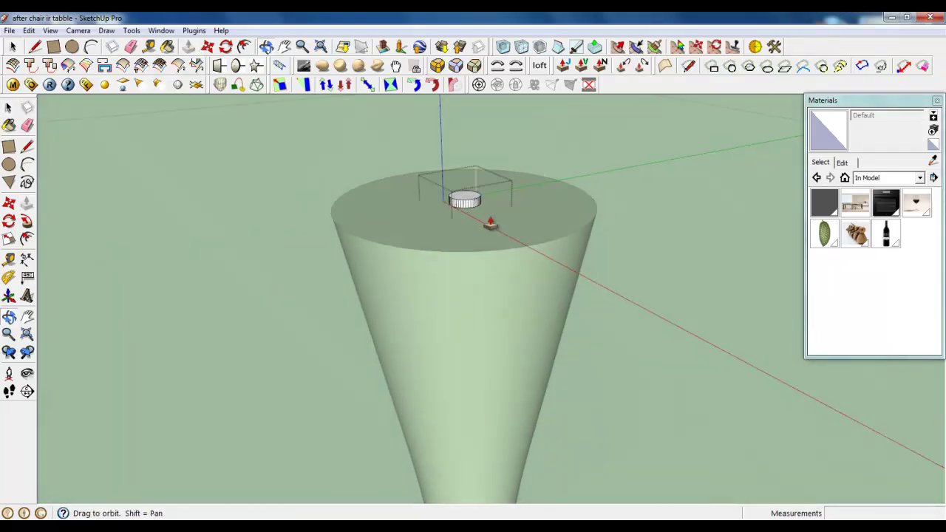
{"action": "left_click_drag", "start_coordinate": [454, 204], "coordinate": [472, 139]}
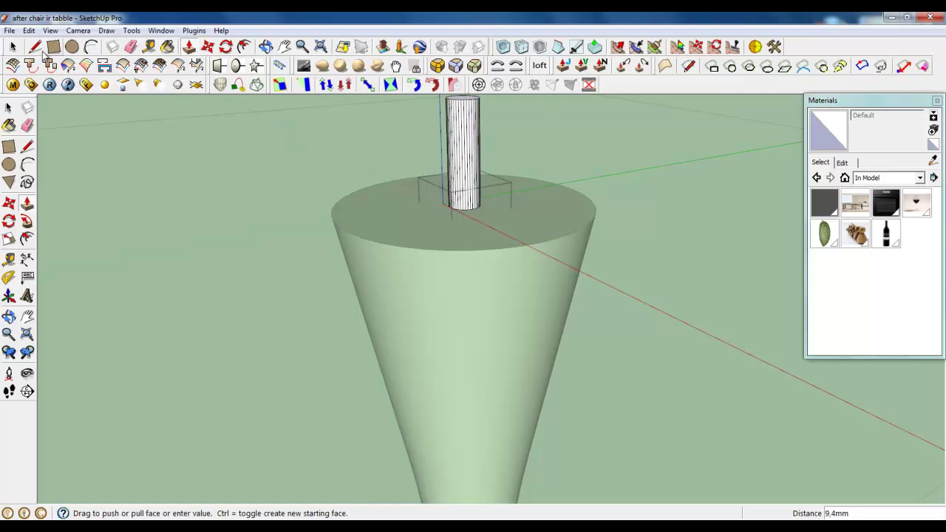
{"action": "left_click", "coordinate": [13, 47]}
{"action": "scroll", "coordinate": [487, 201], "scroll_direction": "up", "scroll_amount": 2}
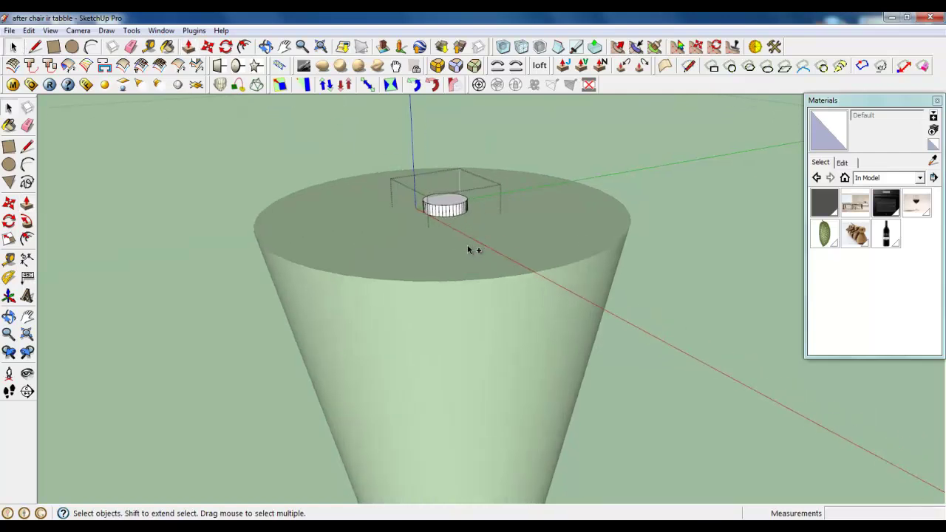
{"action": "middle_click_drag", "start_coordinate": [471, 248], "coordinate": [433, 247]}
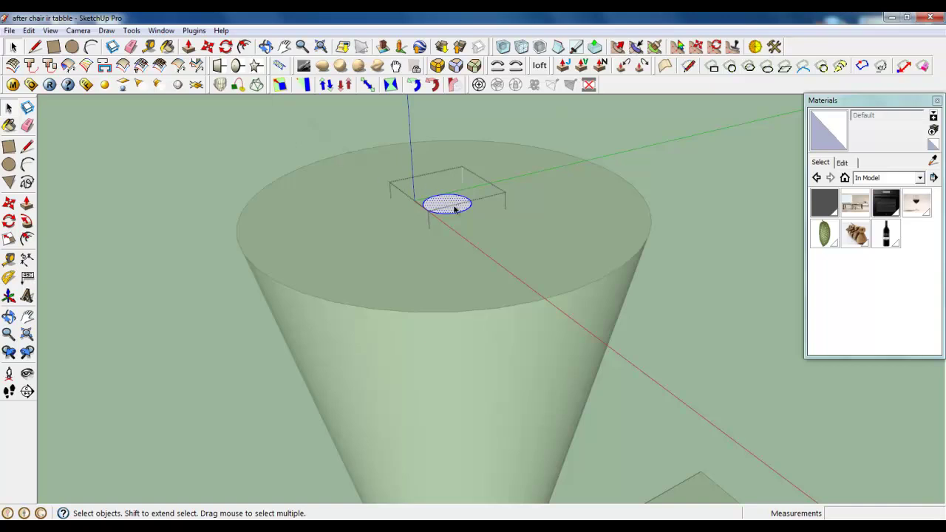
Step: Delete the small circle's face and weld its outline into one curve without finding faces
{"action": "left_click_drag", "start_coordinate": [500, 244], "coordinate": [499, 243]}
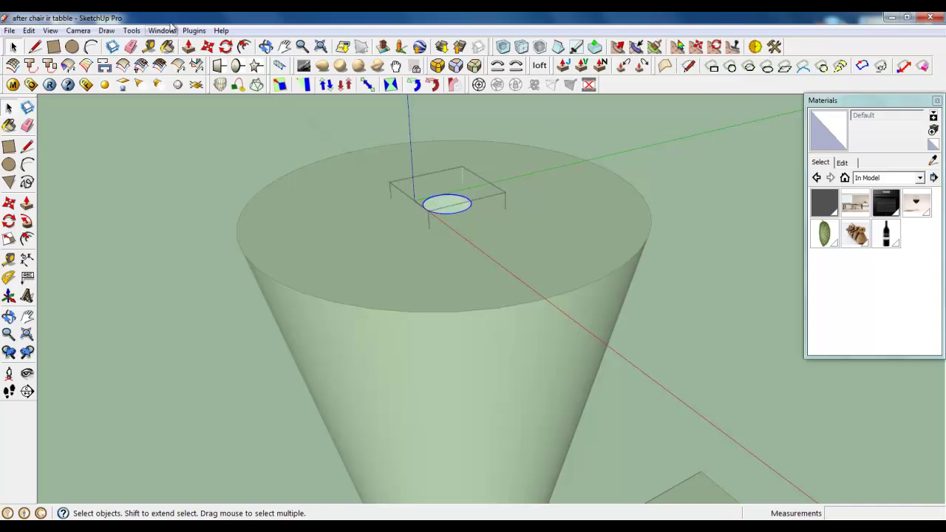
{"action": "left_click", "coordinate": [195, 30]}
{"action": "left_click", "coordinate": [225, 209]}
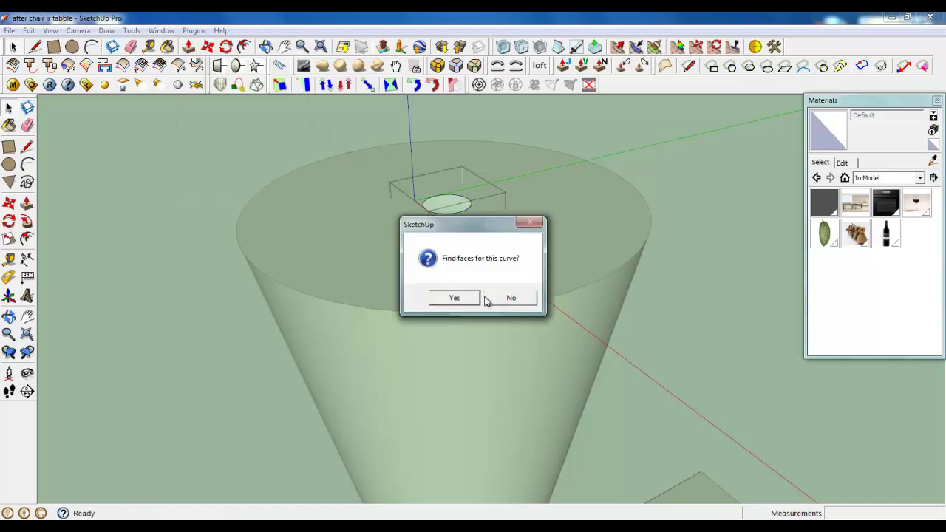
{"action": "left_click", "coordinate": [500, 299]}
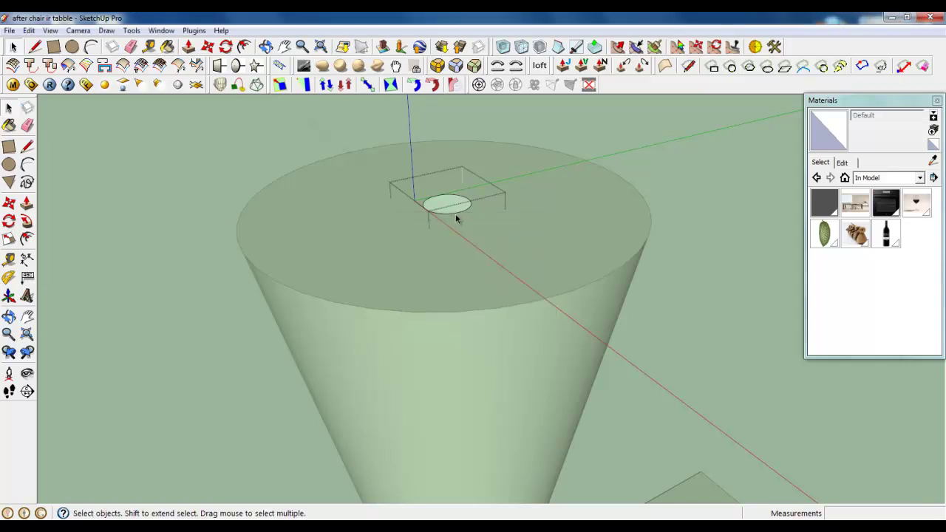
Step: Trace a line over one segment of the welded circle to restore its face
{"action": "left_click", "coordinate": [35, 47]}
{"action": "scroll", "coordinate": [460, 170], "scroll_direction": "up", "scroll_amount": 4}
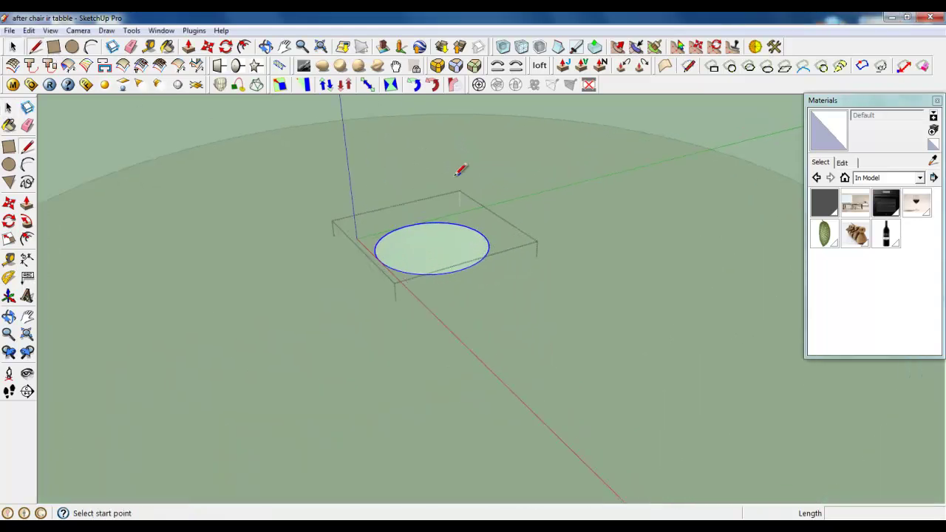
{"action": "left_click", "coordinate": [379, 240]}
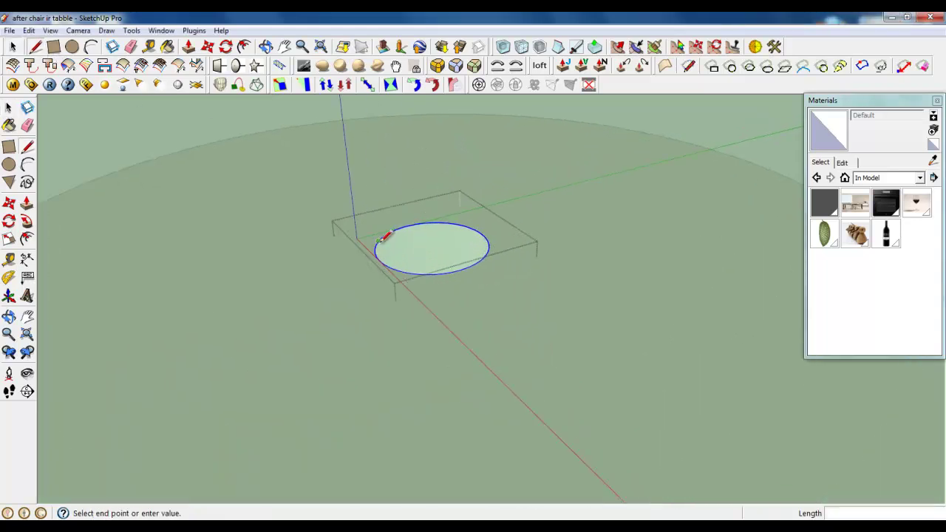
{"action": "right_click", "coordinate": [469, 251]}
{"action": "left_click", "coordinate": [484, 271]}
Step: Extrude the small circle upward into a suspension rod, then lengthen it by 2000 mm
{"action": "left_click", "coordinate": [189, 47]}
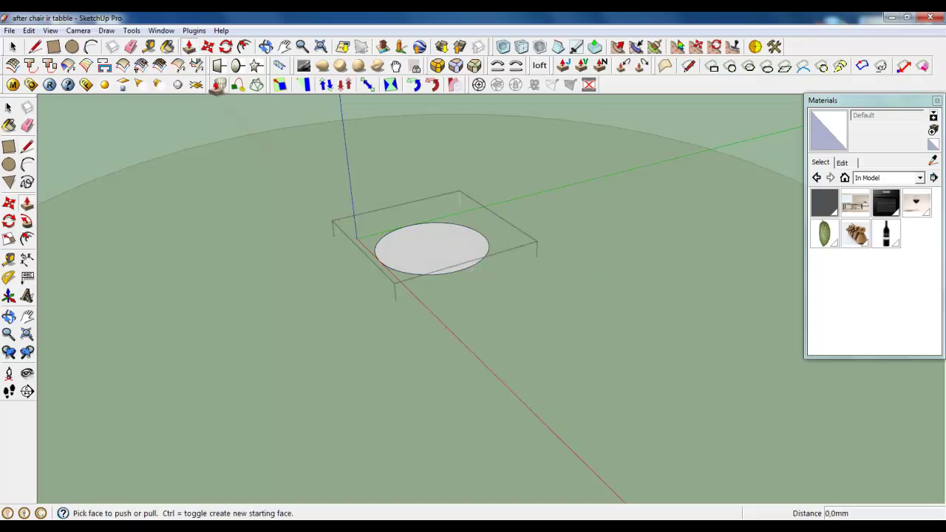
{"action": "left_click", "coordinate": [414, 254]}
{"action": "left_click", "coordinate": [418, 183]}
{"action": "mouse_move", "coordinate": [382, 173]}
{"action": "middle_mouse_down"}
{"action": "mouse_move", "coordinate": [291, 167]}
{"action": "mouse_move", "coordinate": [381, 170]}
{"action": "middle_mouse_up"}
{"action": "left_click", "coordinate": [411, 181]}
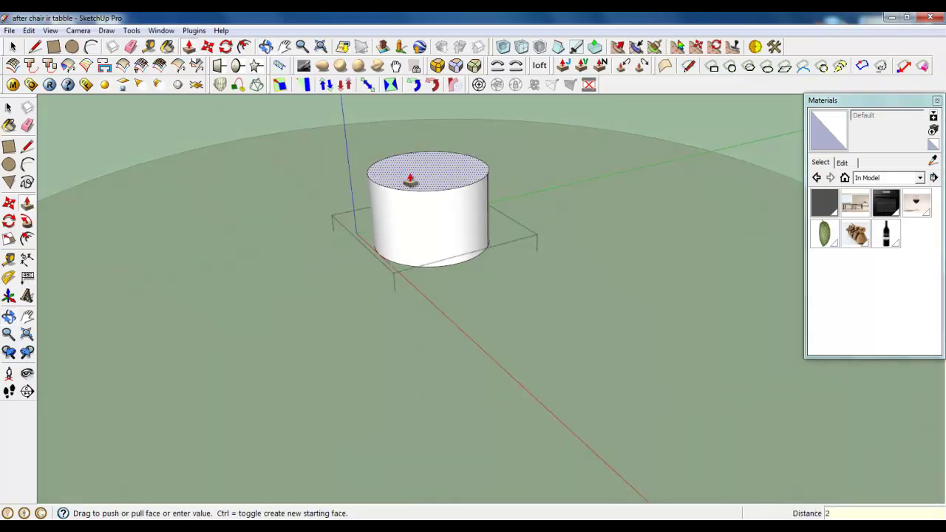
{"action": "key", "text": "Return"}
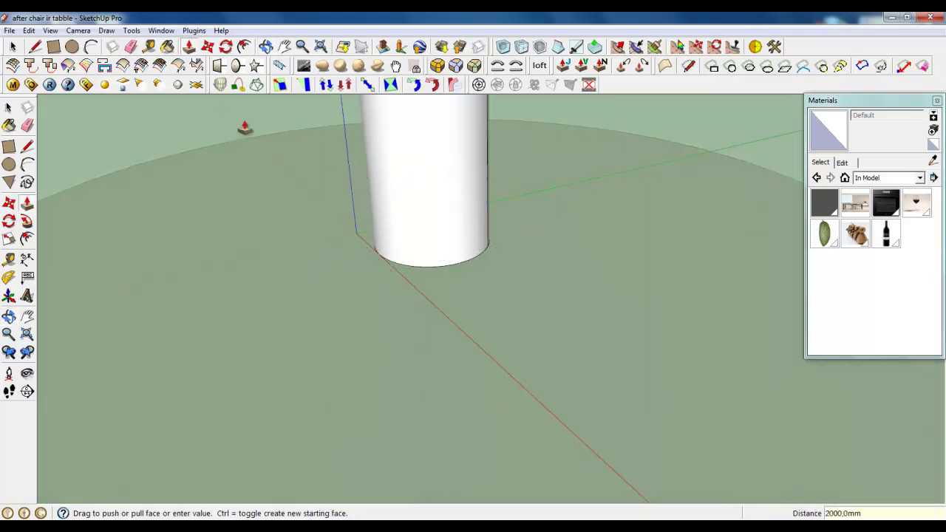
Step: Close the rod's group and the surrounding lamp group to return to the whole room model
{"action": "left_click", "coordinate": [12, 46]}
{"action": "right_click", "coordinate": [110, 125]}
{"action": "left_click", "coordinate": [147, 131]}
{"action": "scroll", "coordinate": [443, 275], "scroll_direction": "down", "scroll_amount": 5}
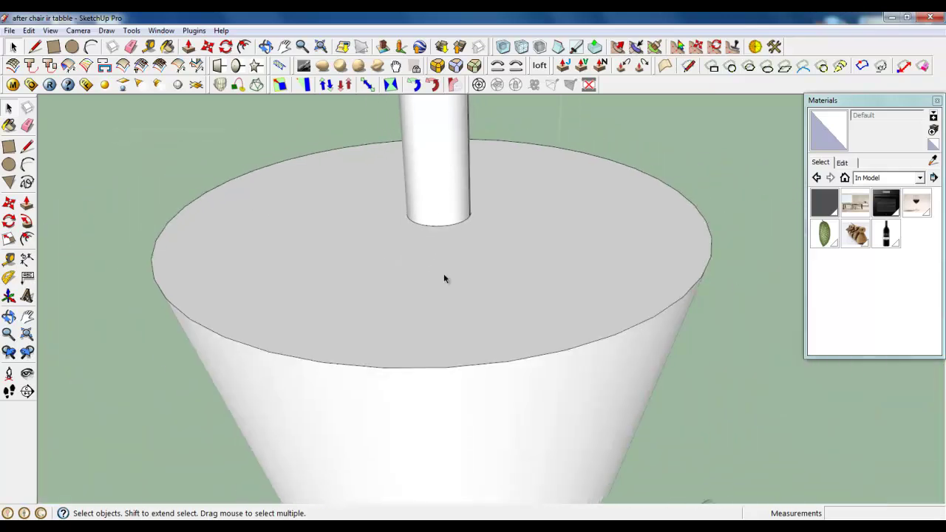
{"action": "scroll", "coordinate": [443, 177], "scroll_direction": "down", "scroll_amount": 5}
{"action": "middle_click_drag", "start_coordinate": [443, 221], "coordinate": [473, 347]}
{"action": "scroll", "coordinate": [448, 299], "scroll_direction": "down", "scroll_amount": 5}
{"action": "right_click", "coordinate": [420, 256]}
{"action": "left_click", "coordinate": [454, 266]}
Step: Move the pendant lamp vertically upward about 527 mm so it hangs higher above the dining table
{"action": "scroll", "coordinate": [454, 312], "scroll_direction": "down", "scroll_amount": 3}
{"action": "scroll", "coordinate": [415, 367], "scroll_direction": "down", "scroll_amount": 3}
{"action": "left_click", "coordinate": [437, 325]}
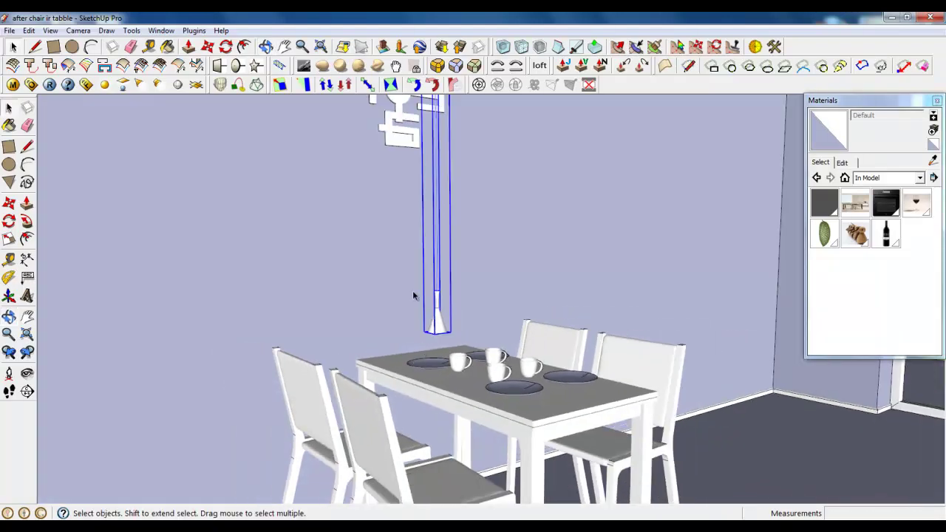
{"action": "left_click", "coordinate": [208, 49]}
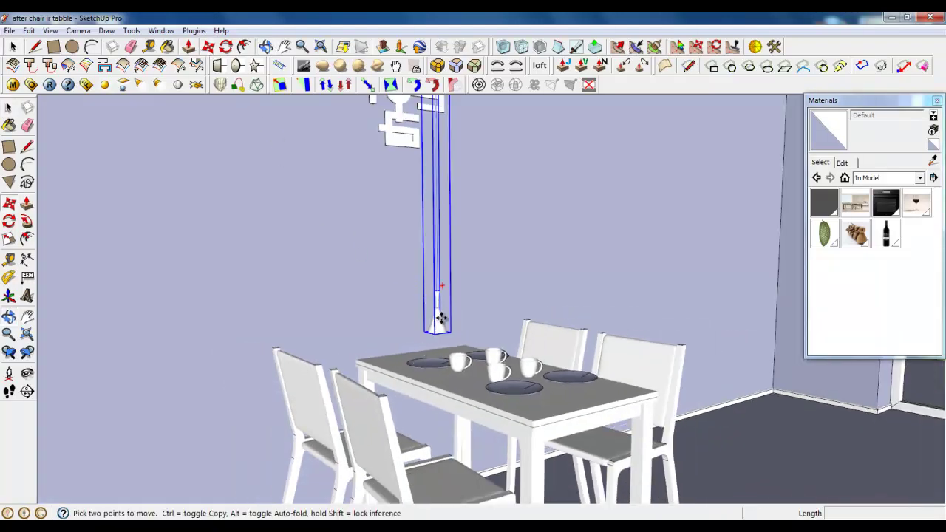
{"action": "left_click", "coordinate": [440, 318]}
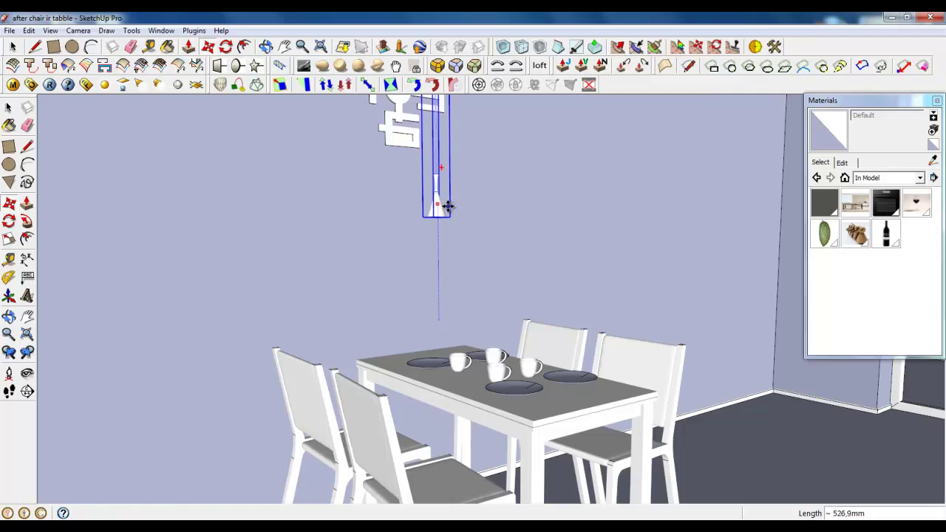
{"action": "left_click", "coordinate": [447, 207]}
{"action": "scroll", "coordinate": [501, 219], "scroll_direction": "up", "scroll_amount": 2}
{"action": "middle_click_drag", "start_coordinate": [699, 359], "coordinate": [697, 358]}
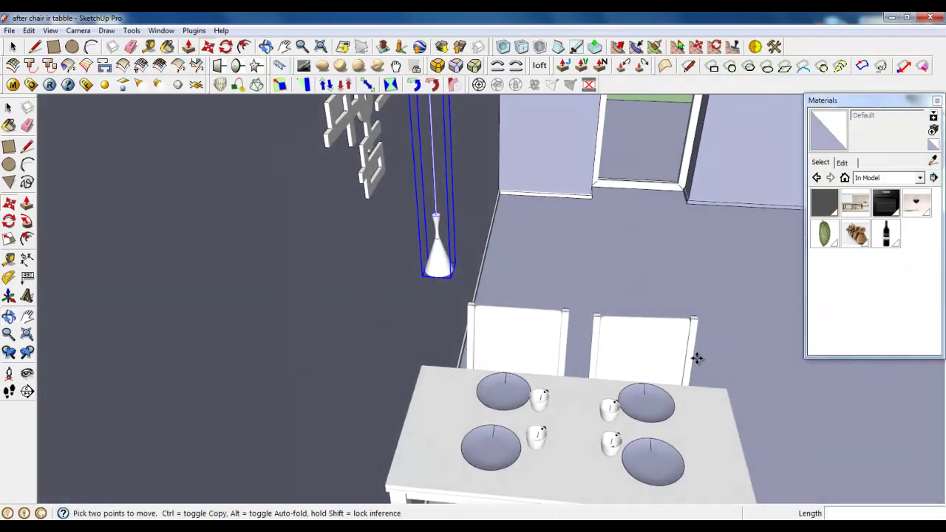
{"action": "left_click", "coordinate": [433, 271]}
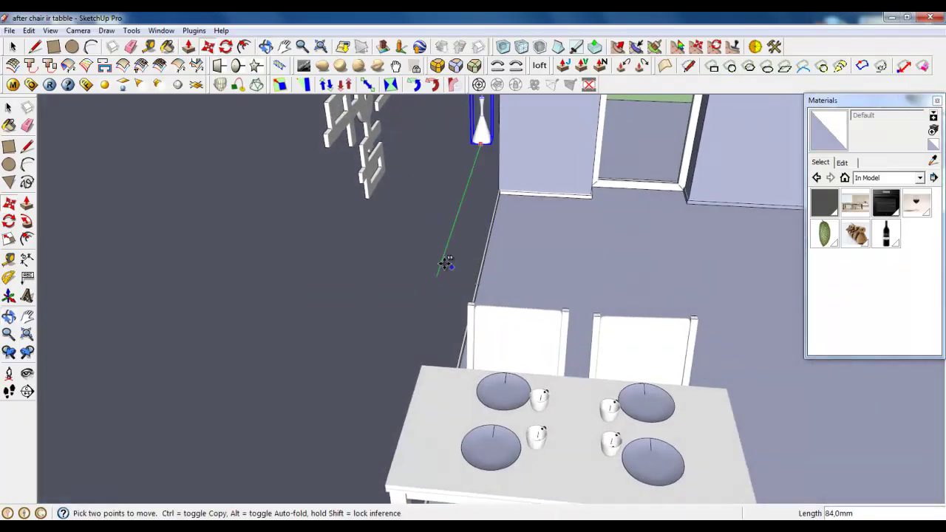
{"action": "key", "text": "space"}
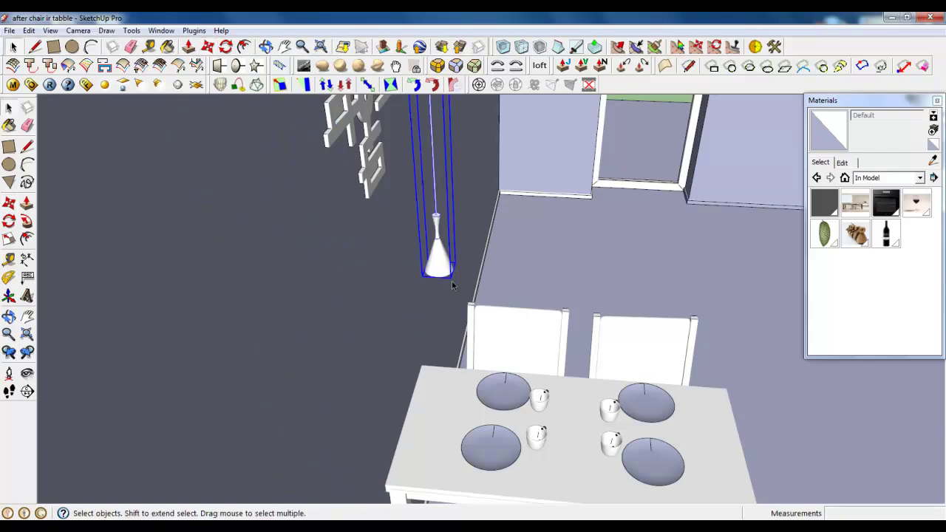
{"action": "double_click", "coordinate": [441, 266]}
{"action": "scroll", "coordinate": [363, 416], "scroll_direction": "down", "scroll_amount": 3}
{"action": "left_click", "coordinate": [506, 451]}
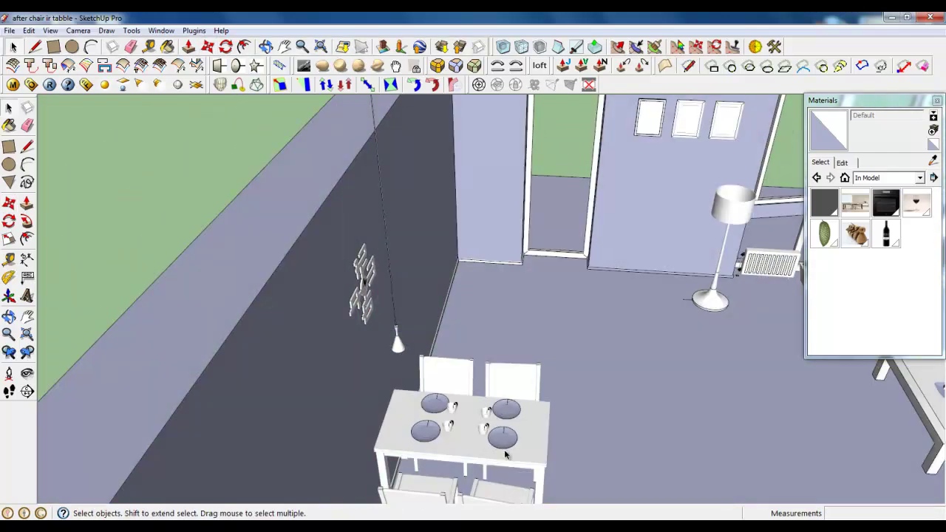
{"action": "scroll", "coordinate": [507, 450], "scroll_direction": "down", "scroll_amount": 2}
Step: Open the lamp's group and copy the lamp about 318 mm sideways along the dining table
{"action": "double_click", "coordinate": [443, 384]}
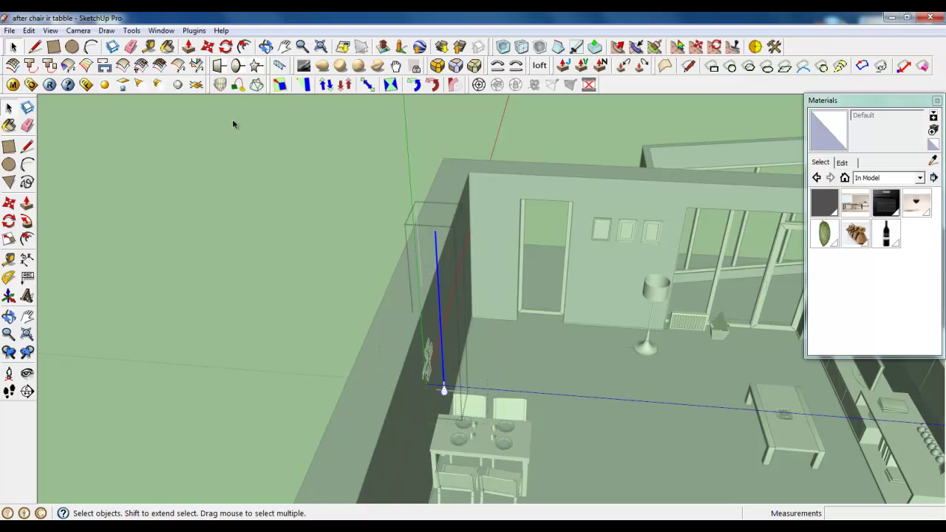
{"action": "left_click", "coordinate": [208, 46]}
{"action": "scroll", "coordinate": [436, 418], "scroll_direction": "up", "scroll_amount": 5}
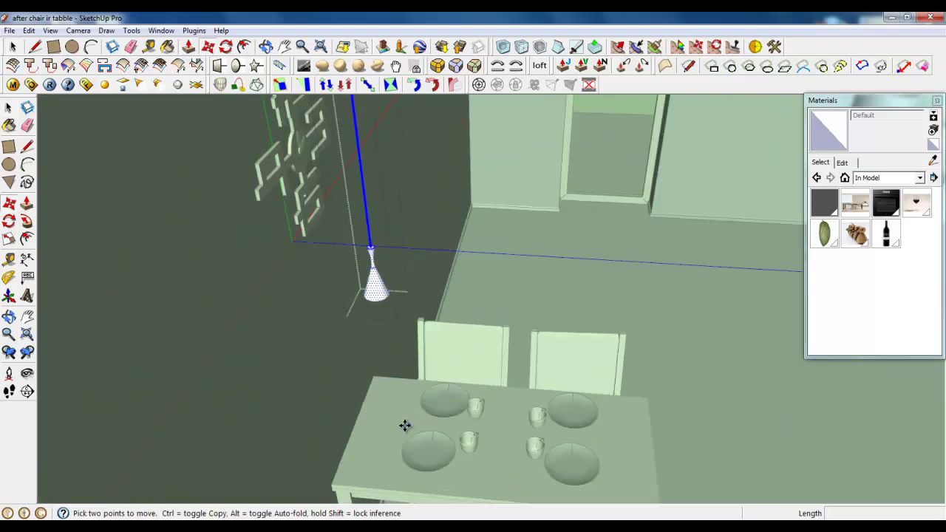
{"action": "key", "text": "ctrl"}
{"action": "left_click", "coordinate": [402, 423]}
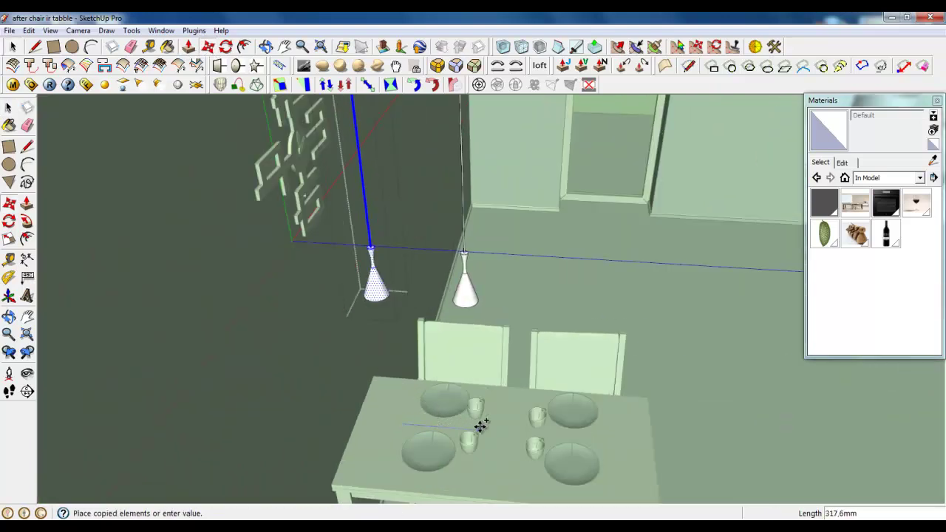
{"action": "left_click", "coordinate": [479, 430]}
Step: Copy the second lamp about 346 mm further along the table to add a third, and close the group
{"action": "left_click", "coordinate": [490, 449]}
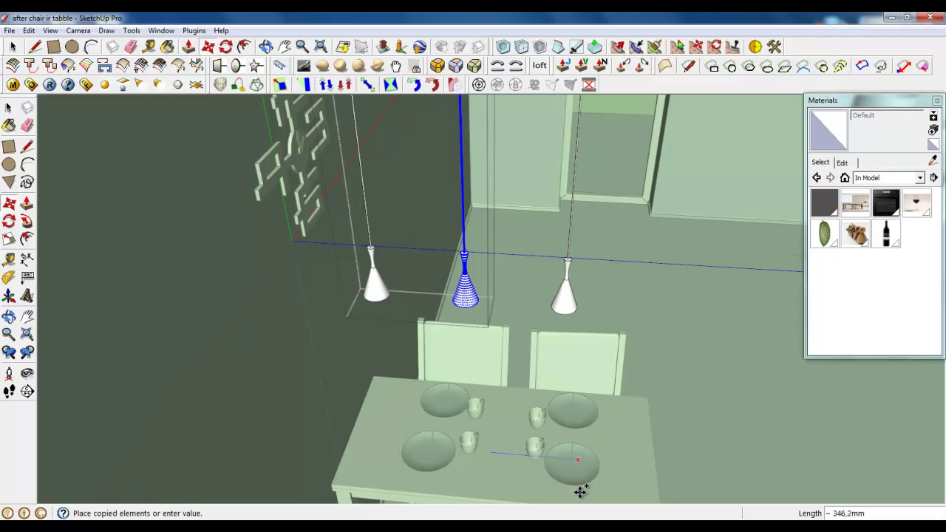
{"action": "left_click", "coordinate": [571, 484]}
{"action": "middle_click_drag", "start_coordinate": [572, 483], "coordinate": [141, 247]}
{"action": "left_click", "coordinate": [13, 46]}
{"action": "right_click", "coordinate": [223, 308]}
{"action": "left_click", "coordinate": [238, 317]}
{"action": "scroll", "coordinate": [511, 318], "scroll_direction": "down", "scroll_amount": 3}
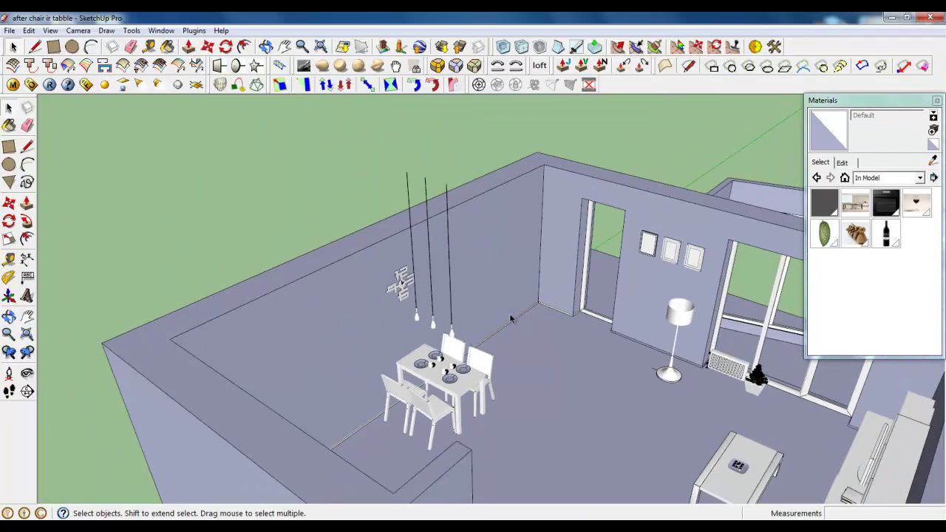
Step: Examine the row of pendant lamps above the dining table together with the wall clock
{"action": "middle_click_drag", "start_coordinate": [430, 381], "coordinate": [316, 359]}
{"action": "scroll", "coordinate": [404, 305], "scroll_direction": "up", "scroll_amount": 5}
{"action": "middle_click_drag", "start_coordinate": [404, 306], "coordinate": [483, 257]}
{"action": "scroll", "coordinate": [384, 248], "scroll_direction": "up", "scroll_amount": 3}
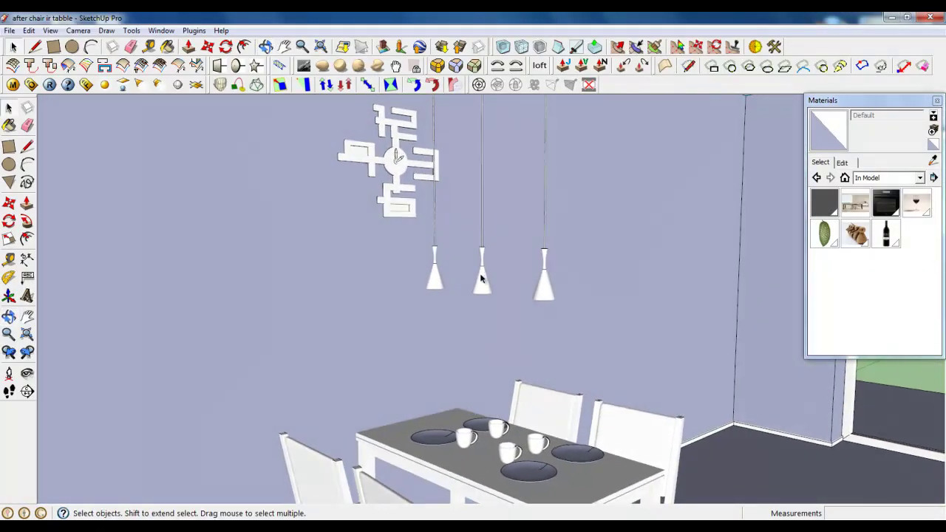
{"action": "scroll", "coordinate": [485, 353], "scroll_direction": "up", "scroll_amount": 1}
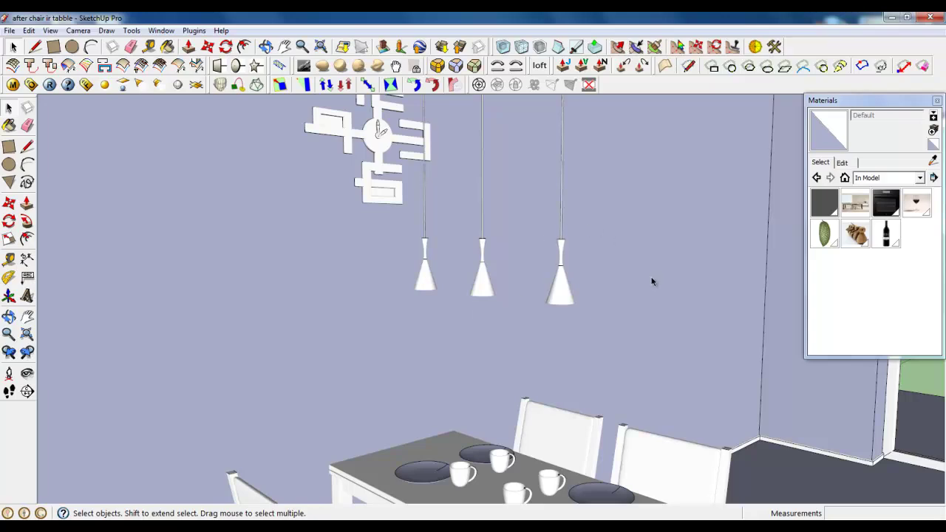
{"action": "scroll", "coordinate": [633, 336], "scroll_direction": "down", "scroll_amount": 2}
{"action": "middle_click_drag", "start_coordinate": [473, 287], "coordinate": [428, 284]}
{"action": "scroll", "coordinate": [434, 278], "scroll_direction": "up", "scroll_amount": 2}
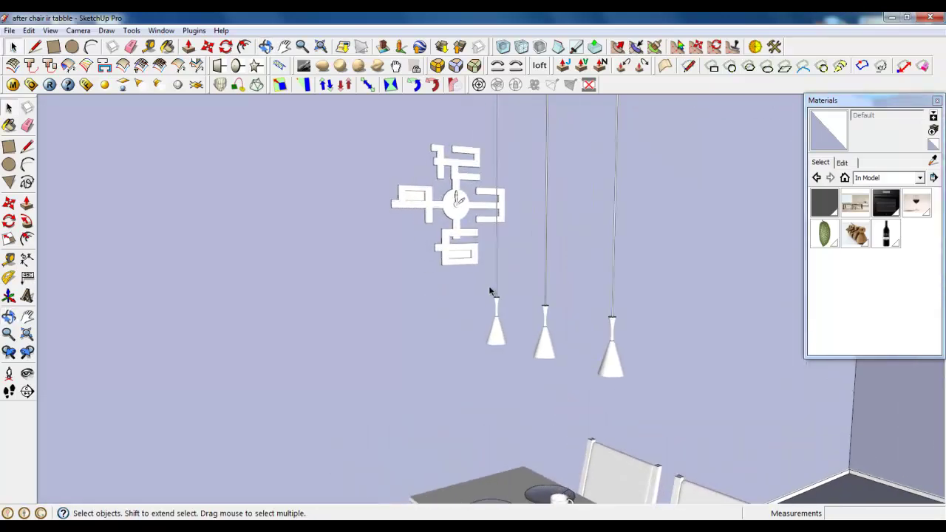
{"action": "scroll", "coordinate": [500, 346], "scroll_direction": "down", "scroll_amount": 2}
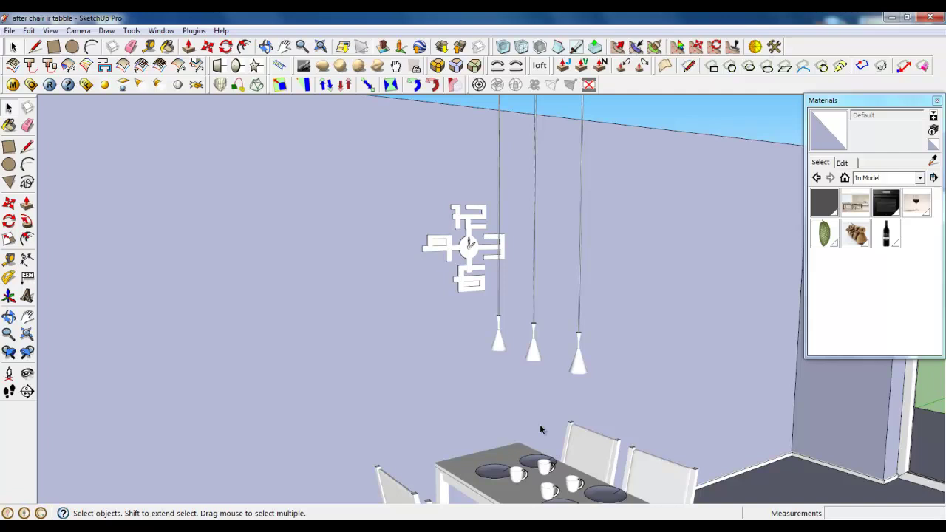